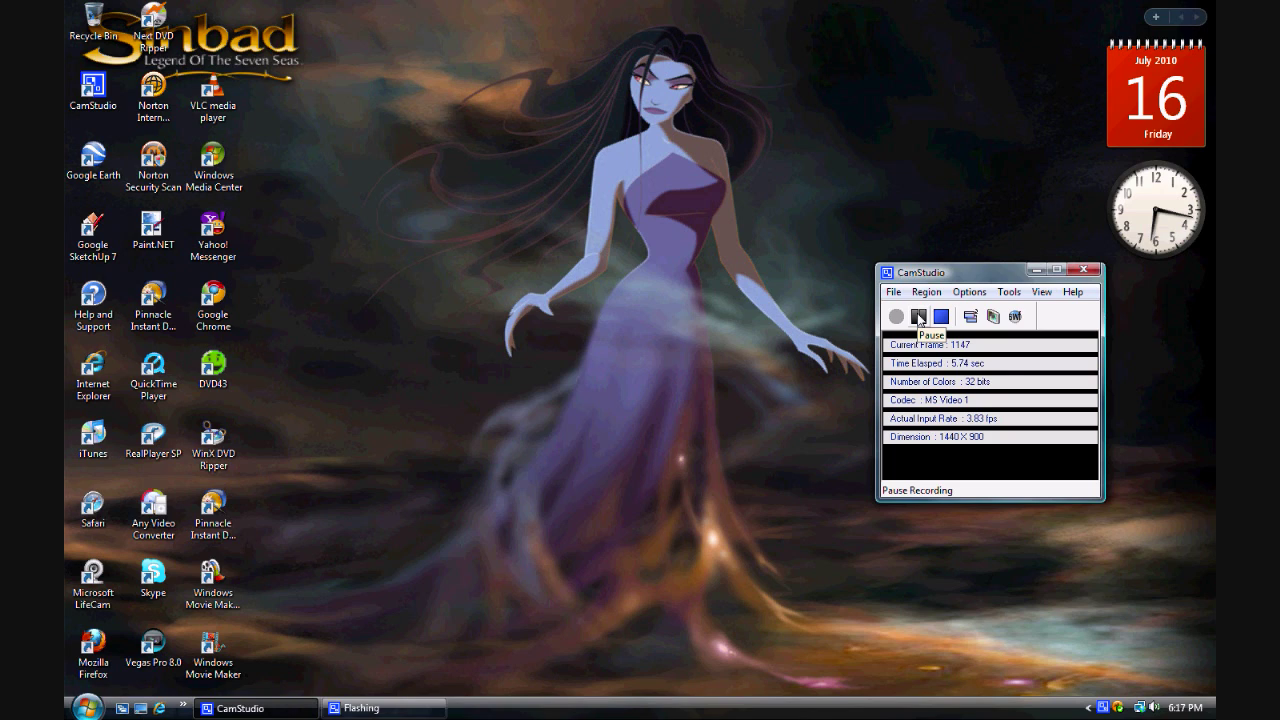
- Launch Vegas Pro 8.0 from its desktop shortcut to load 20.veg, and minimize the CamStudio recorder
click(919, 317)
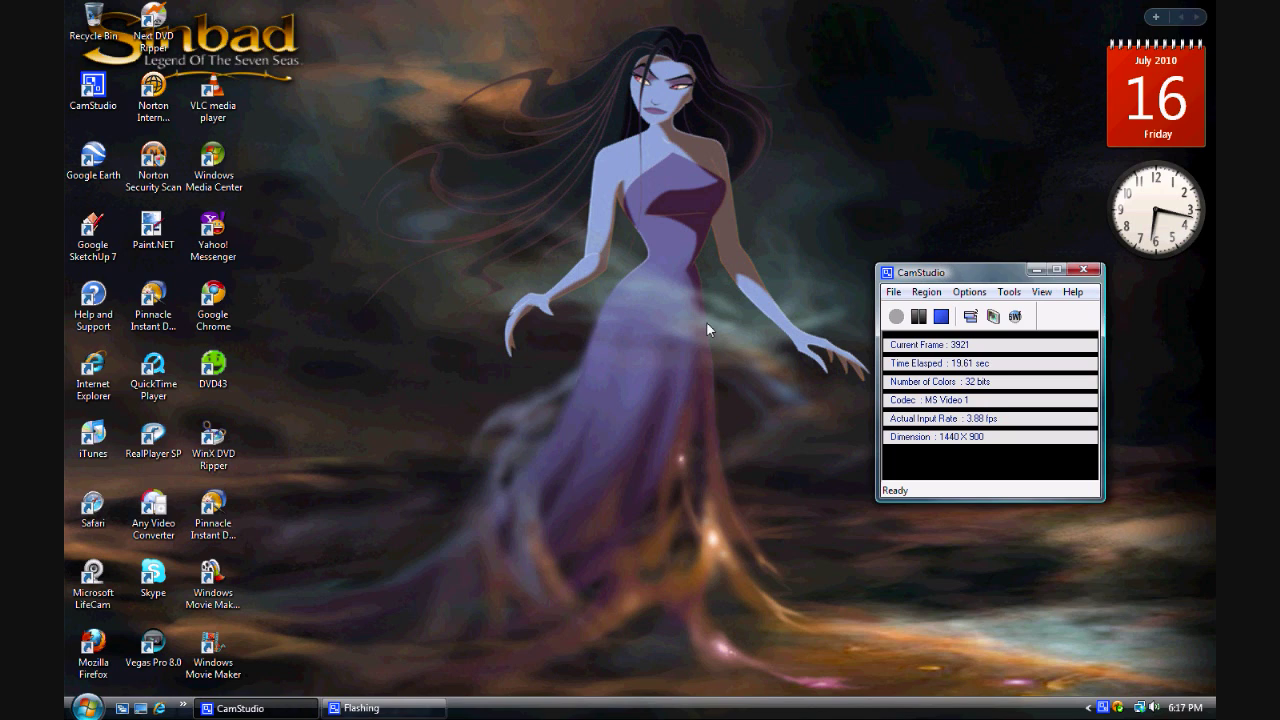
right_click(156, 650)
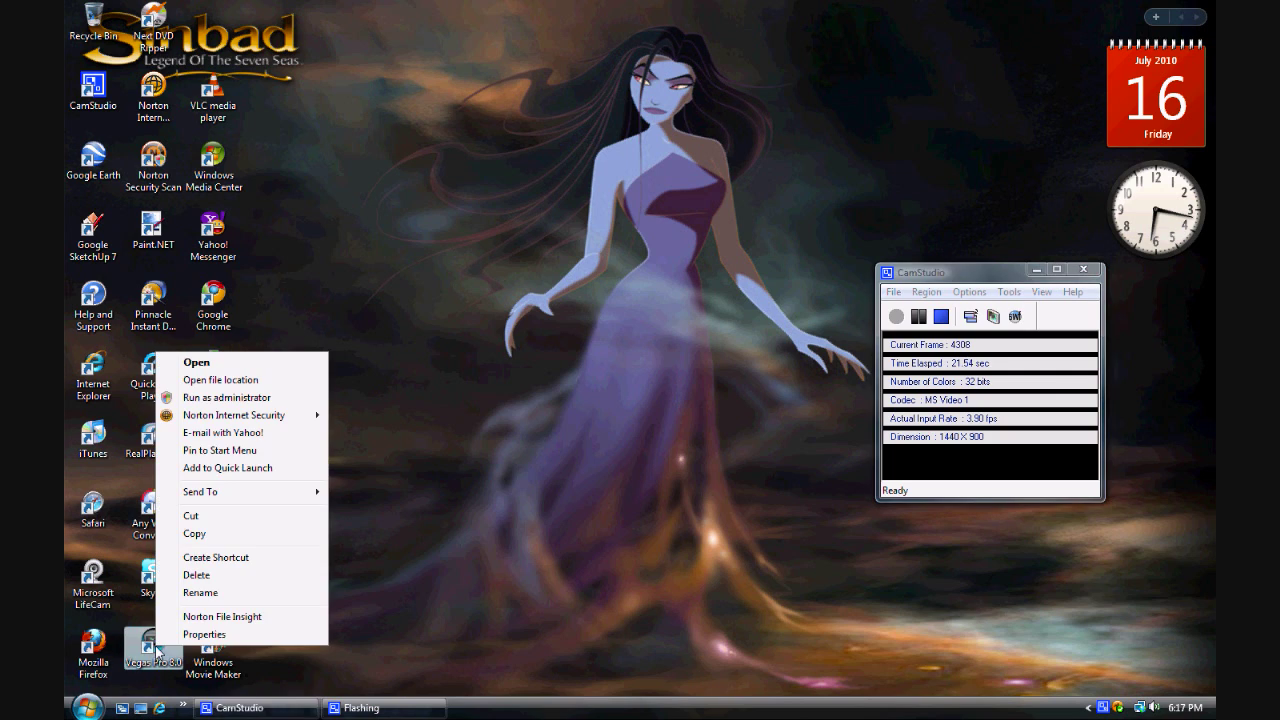
click(248, 363)
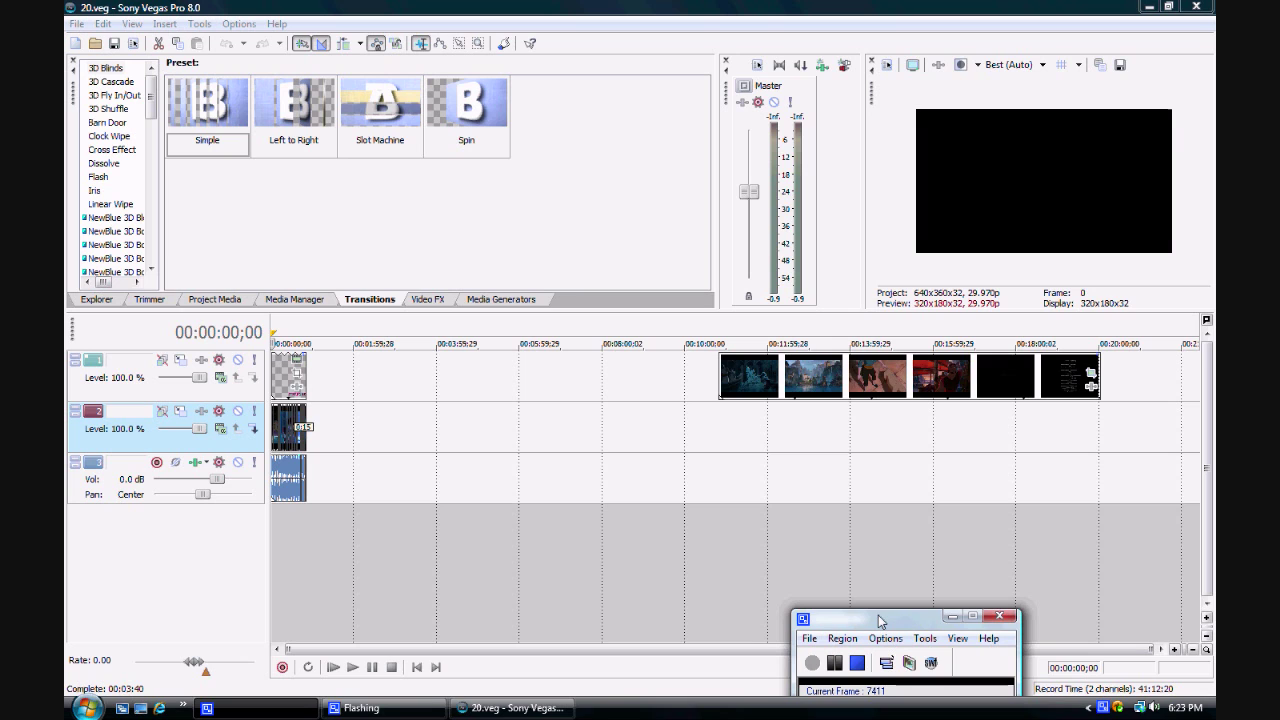
drag(878, 615, 1003, 426)
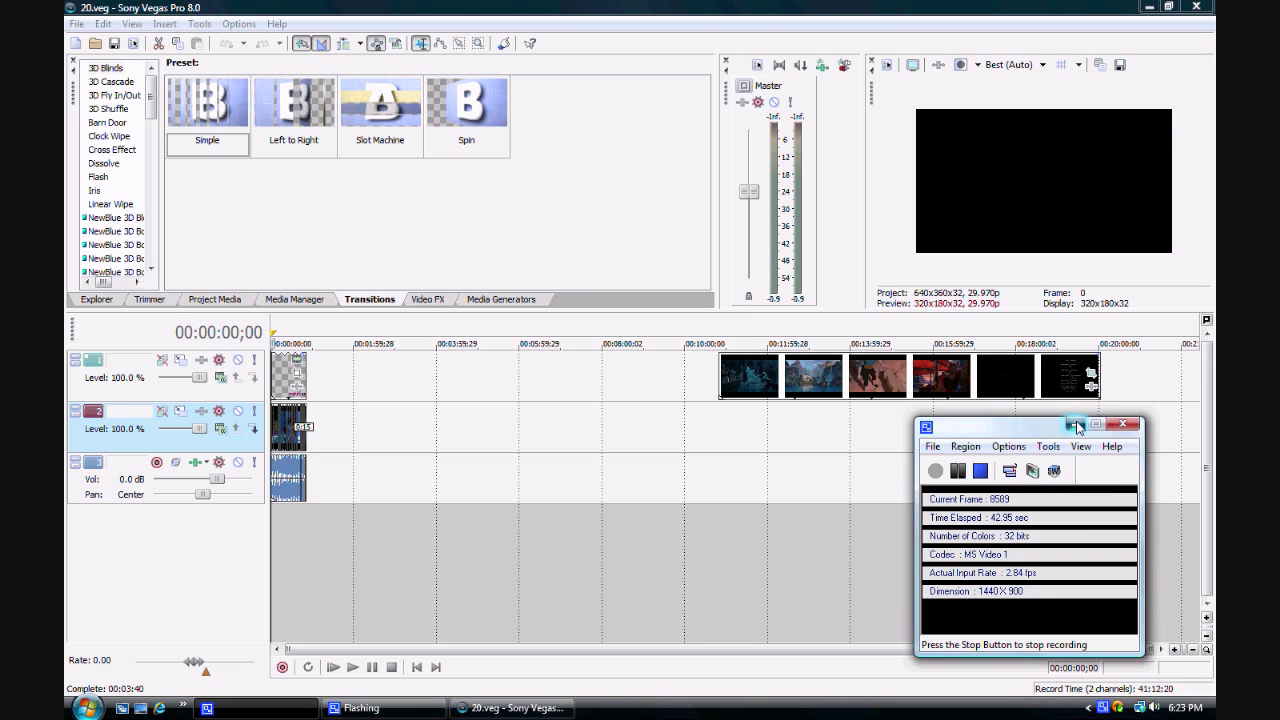
click(1076, 426)
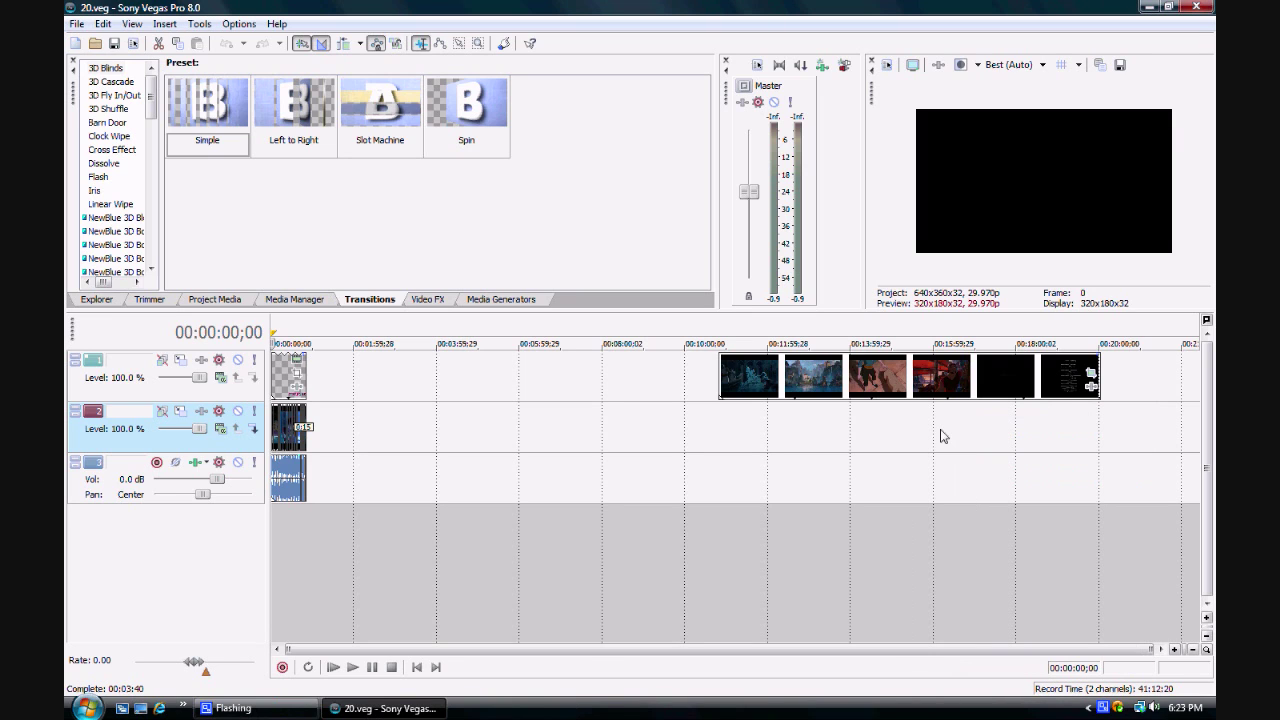
- Zoom the timeline in six steps to focus on the edited clips
click(1176, 650)
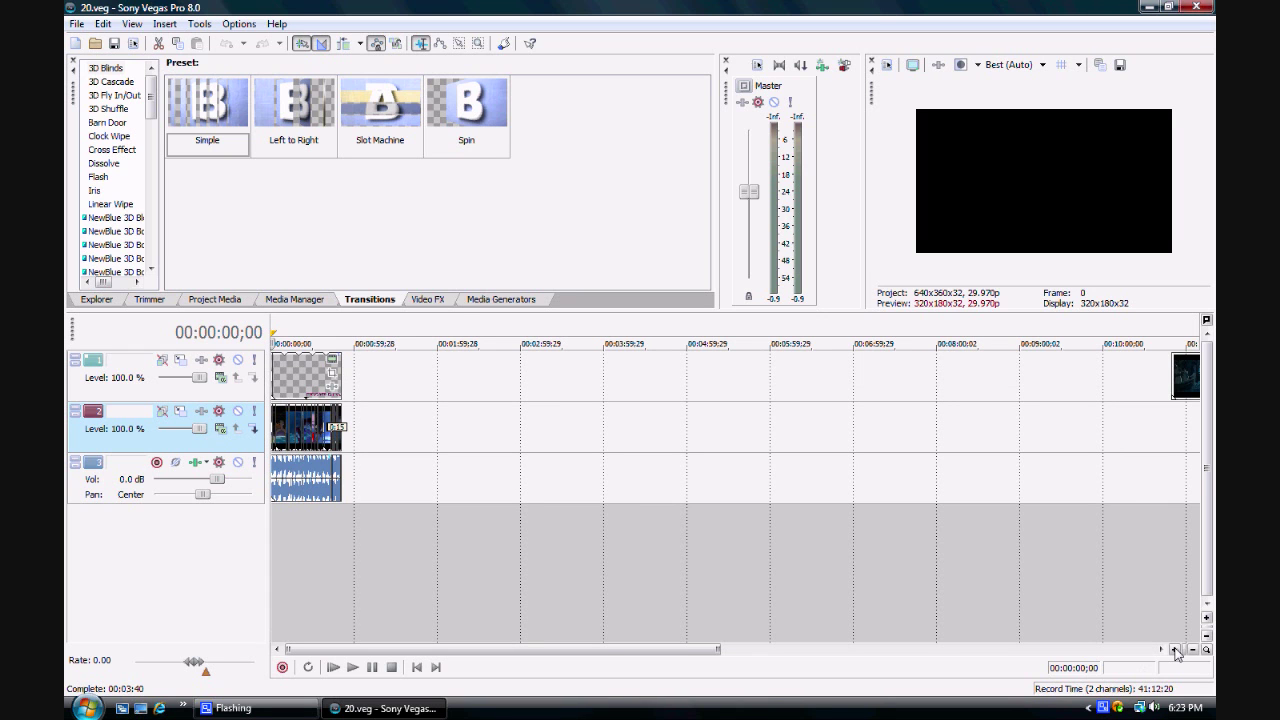
click(1176, 651)
click(1176, 651)
click(1176, 651)
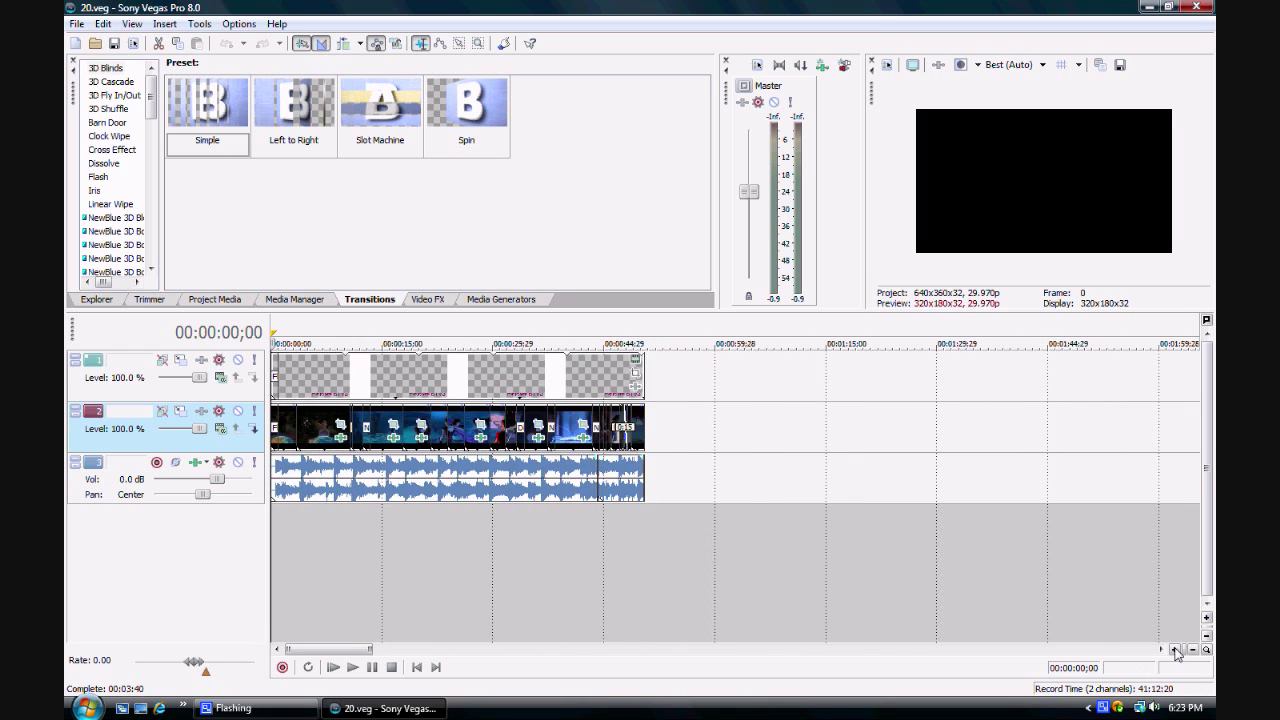
click(1176, 651)
click(1176, 651)
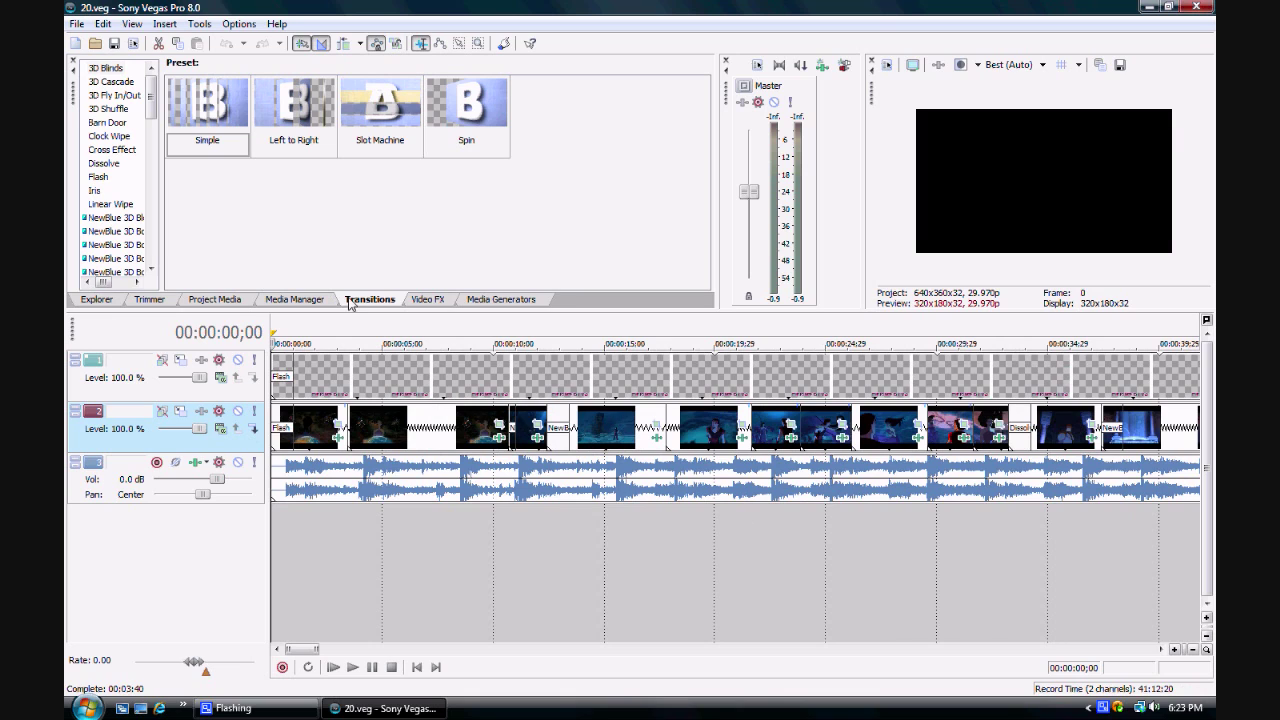
- Show Project Media and scroll through thumbnails like WALL_E.wmv and walk the line.wmv
click(215, 299)
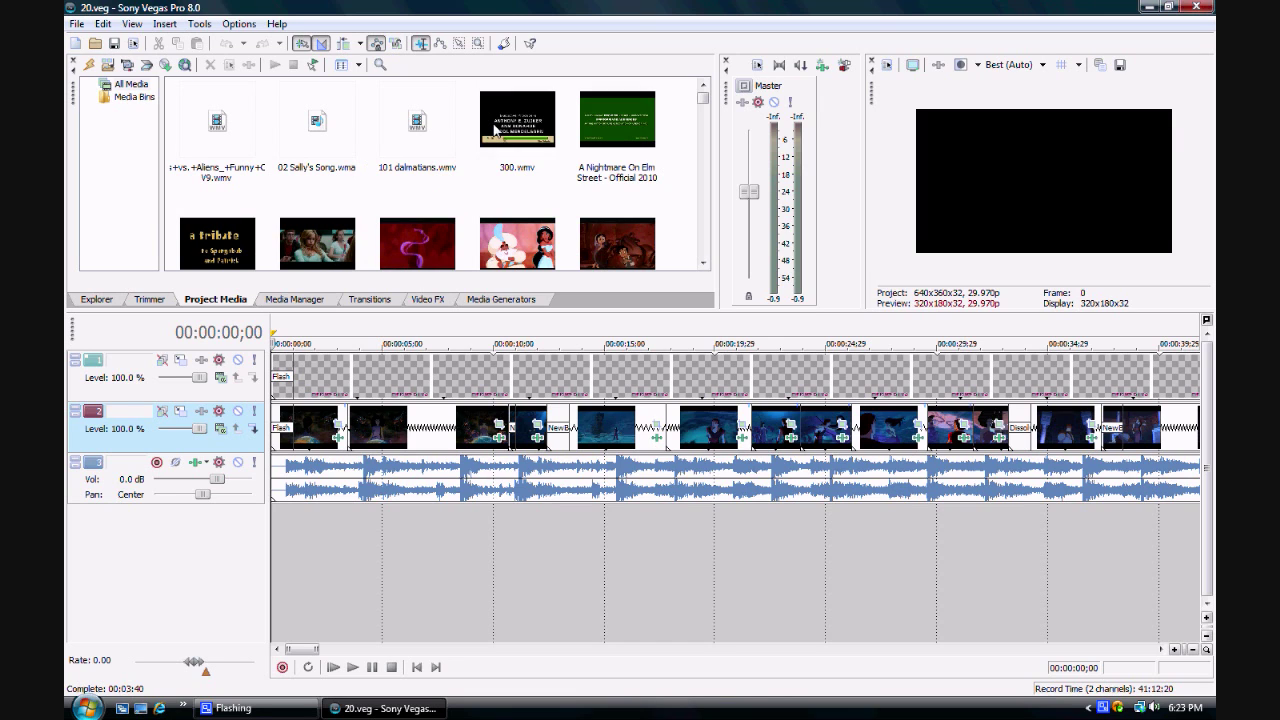
drag(700, 100, 704, 131)
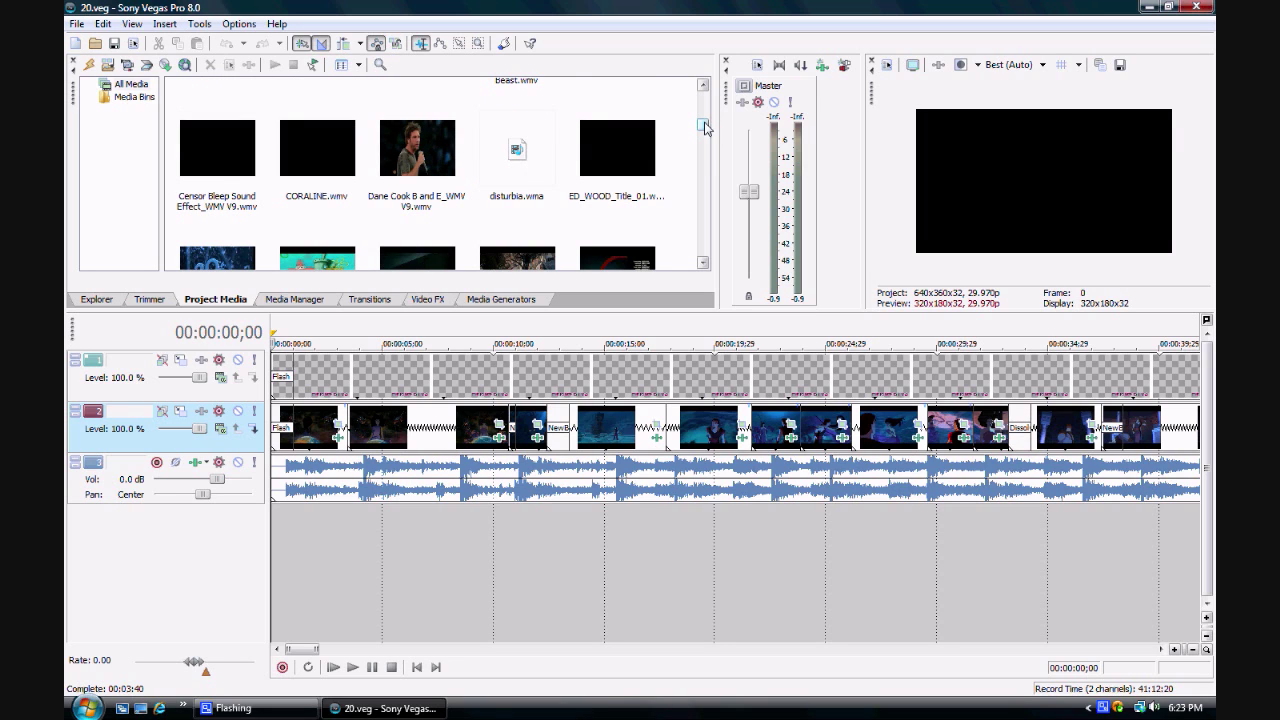
drag(704, 127, 705, 255)
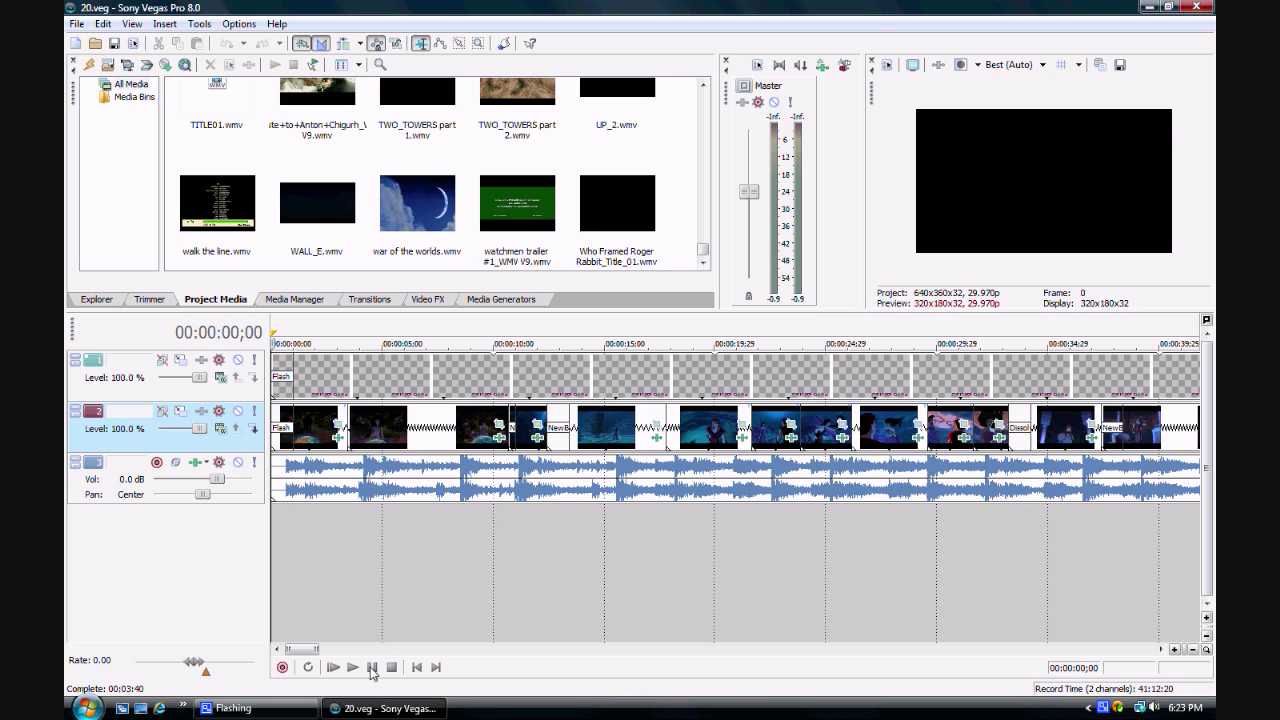
- Scrub the preview through the opening section, from the start to about 7 seconds
click(393, 430)
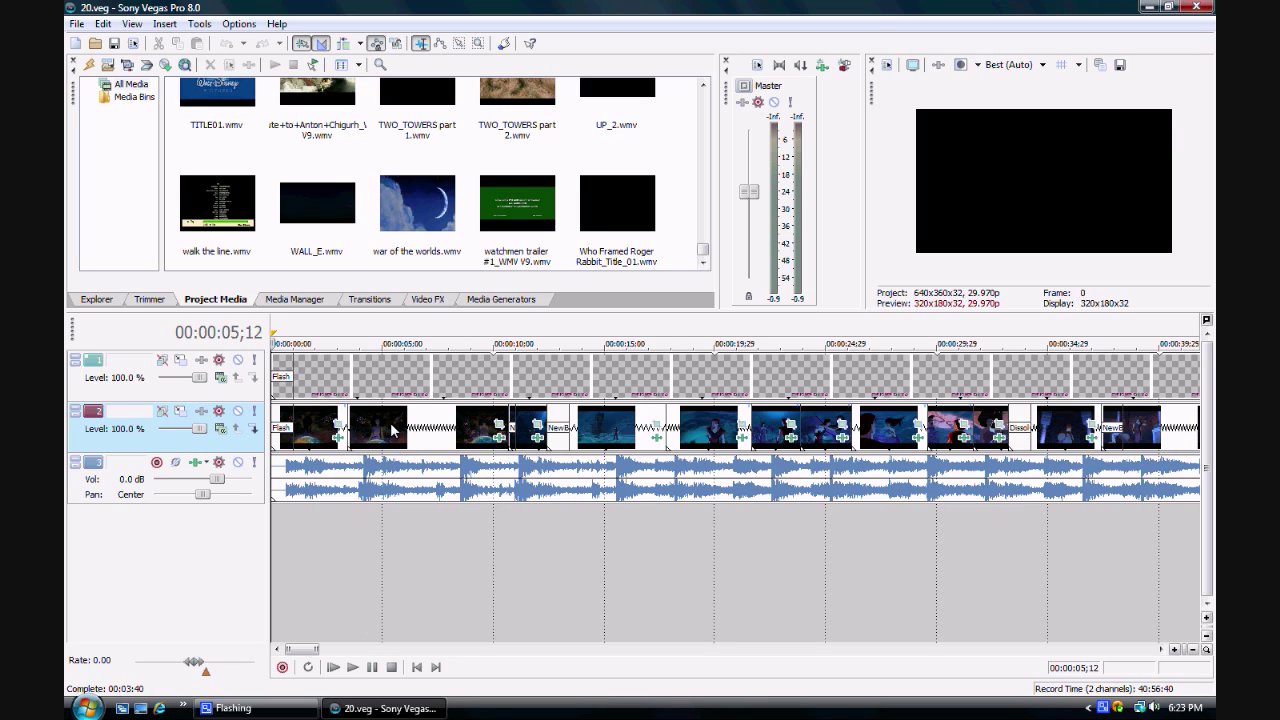
click(393, 430)
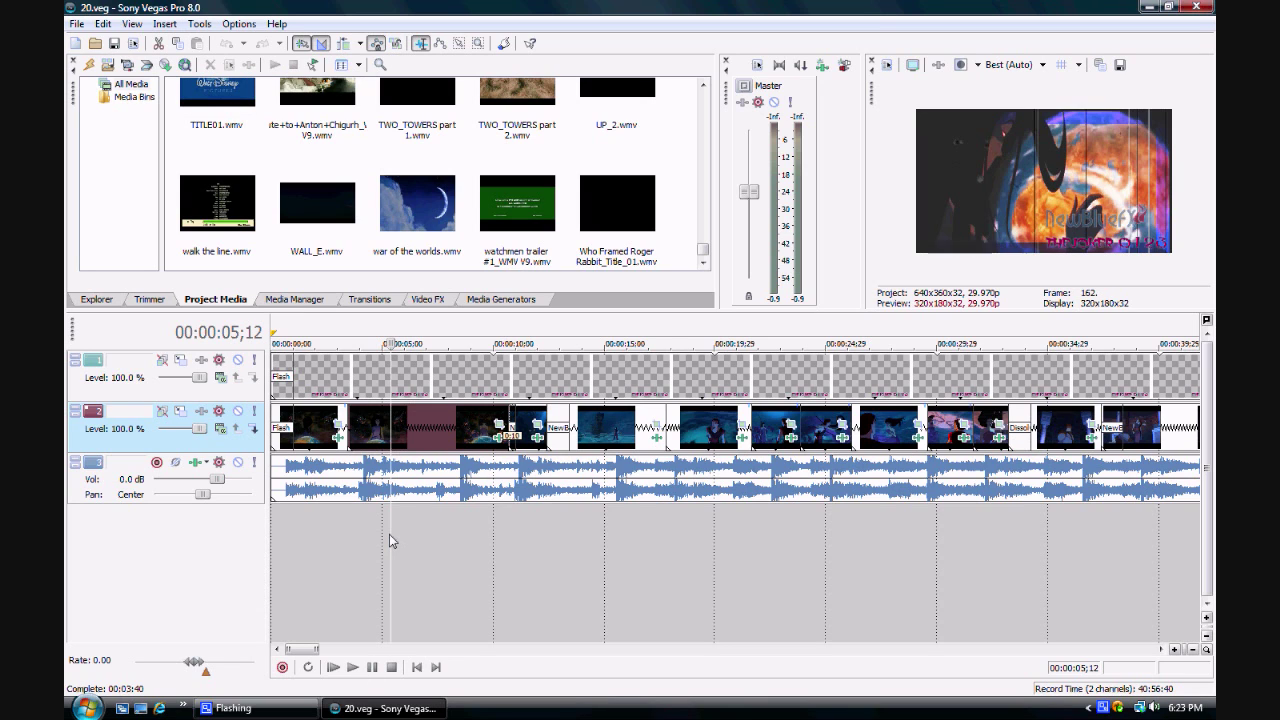
click(303, 534)
click(275, 533)
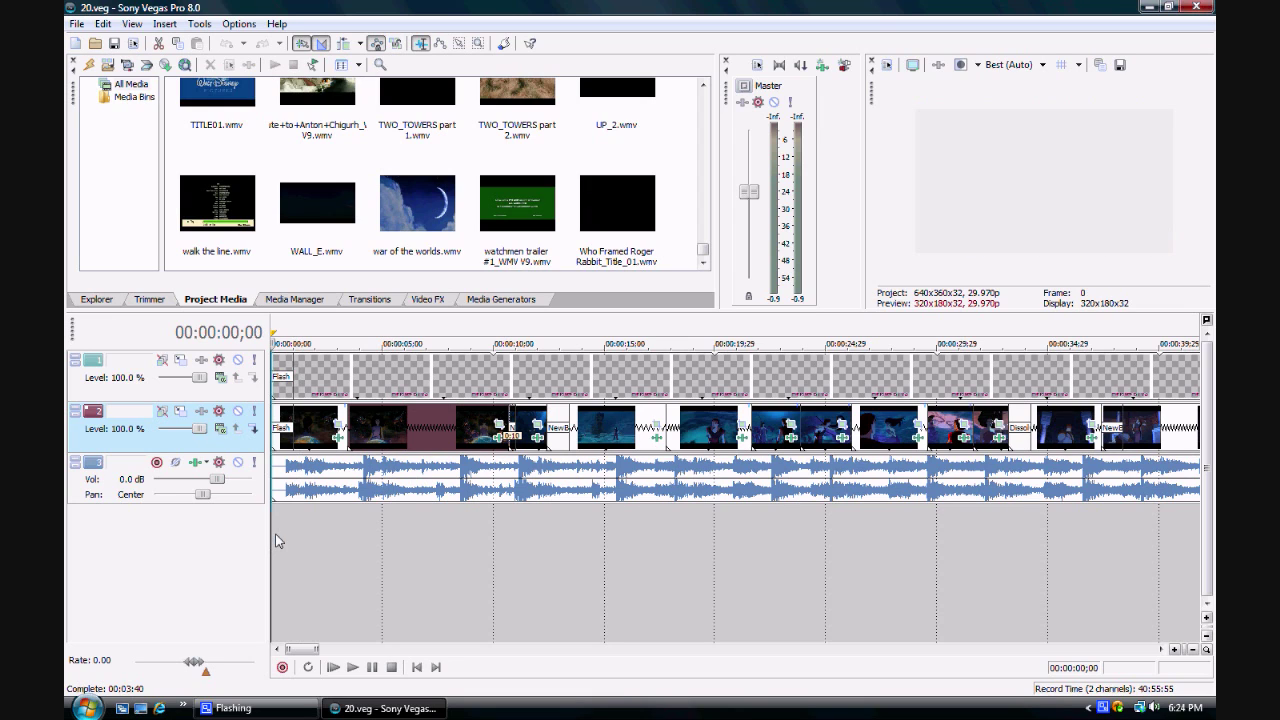
click(297, 541)
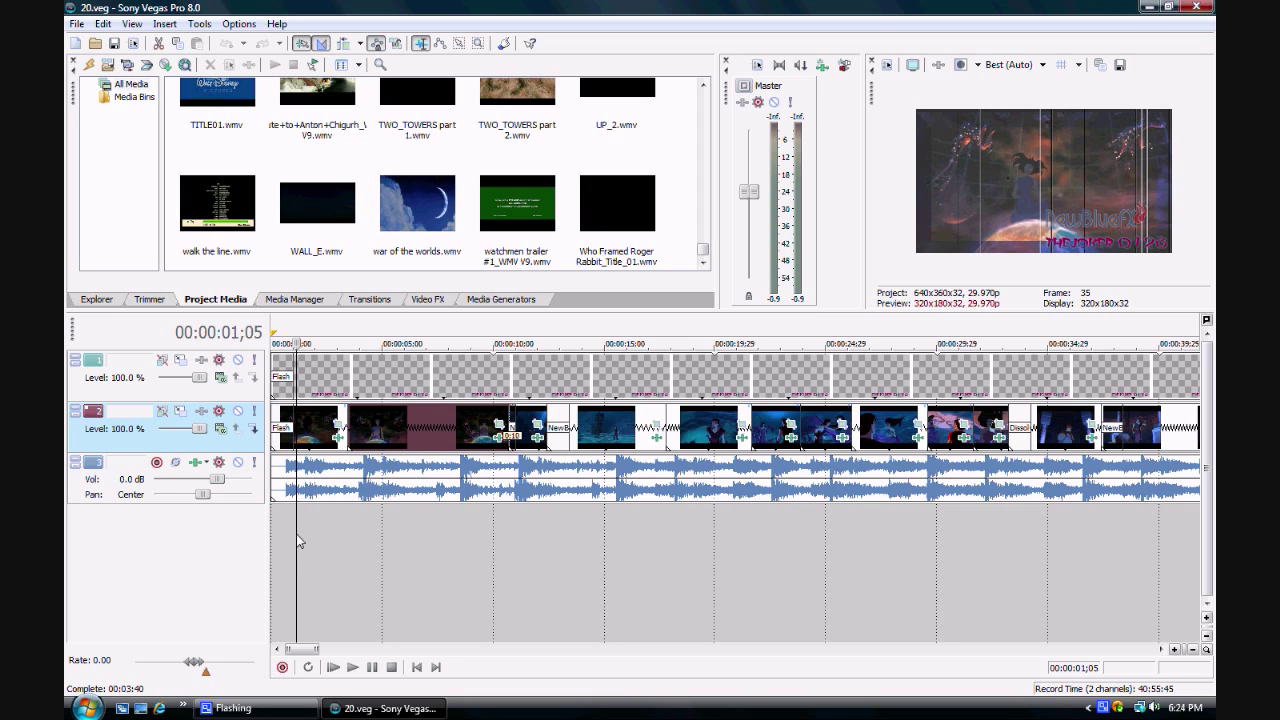
click(369, 534)
click(397, 540)
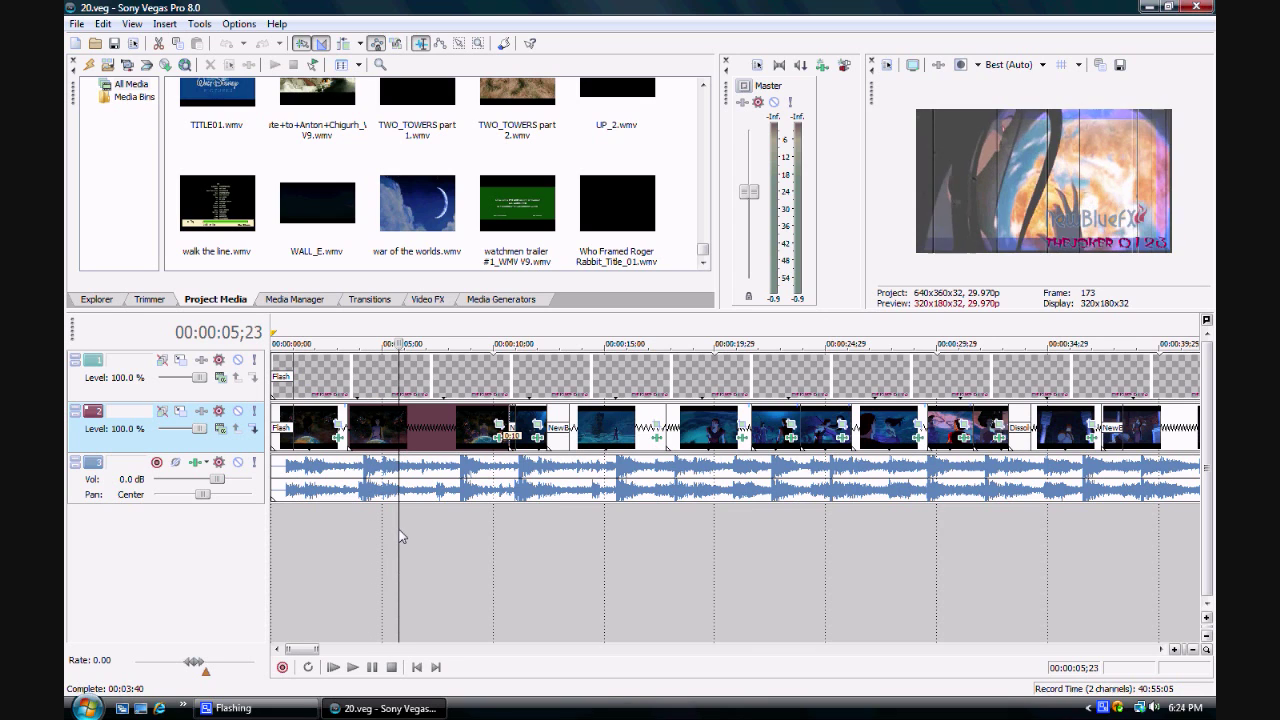
click(405, 537)
click(433, 536)
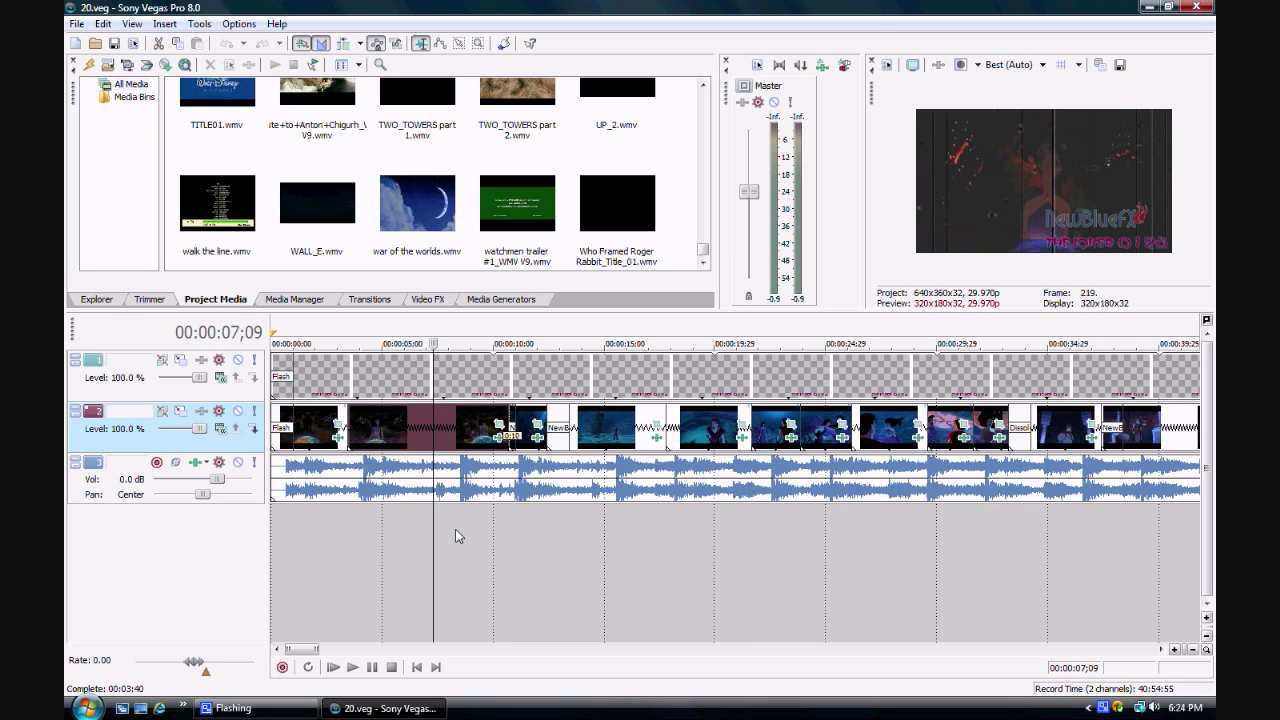
- Scrub the preview onward from about 13 seconds to the project end at 50;14
click(548, 530)
click(569, 527)
click(692, 522)
click(800, 515)
click(879, 510)
click(941, 505)
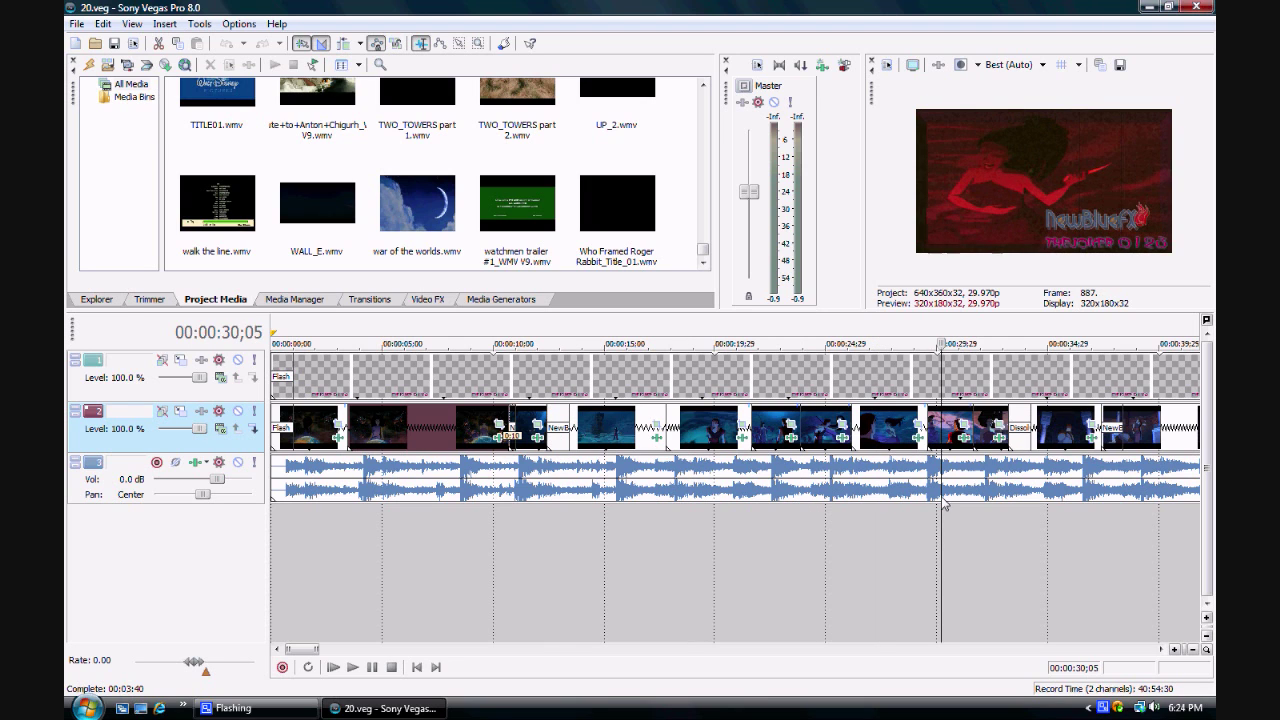
click(994, 507)
click(1037, 508)
click(1084, 510)
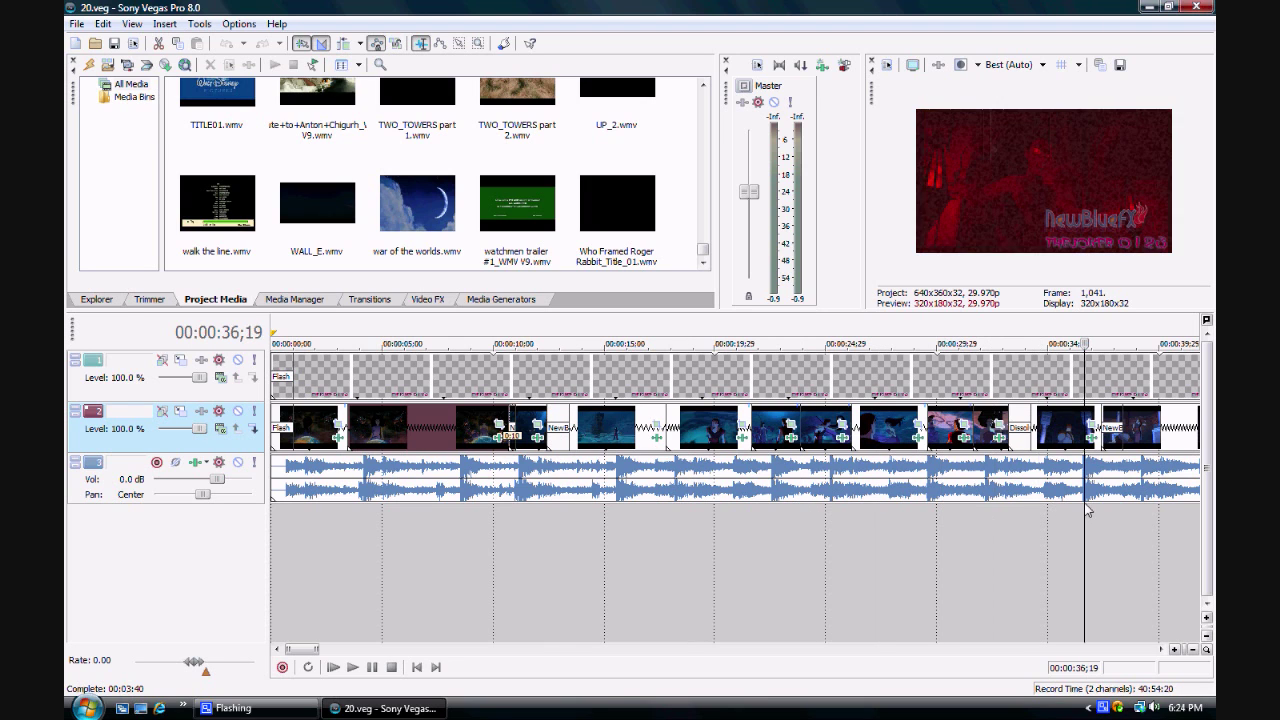
click(1097, 495)
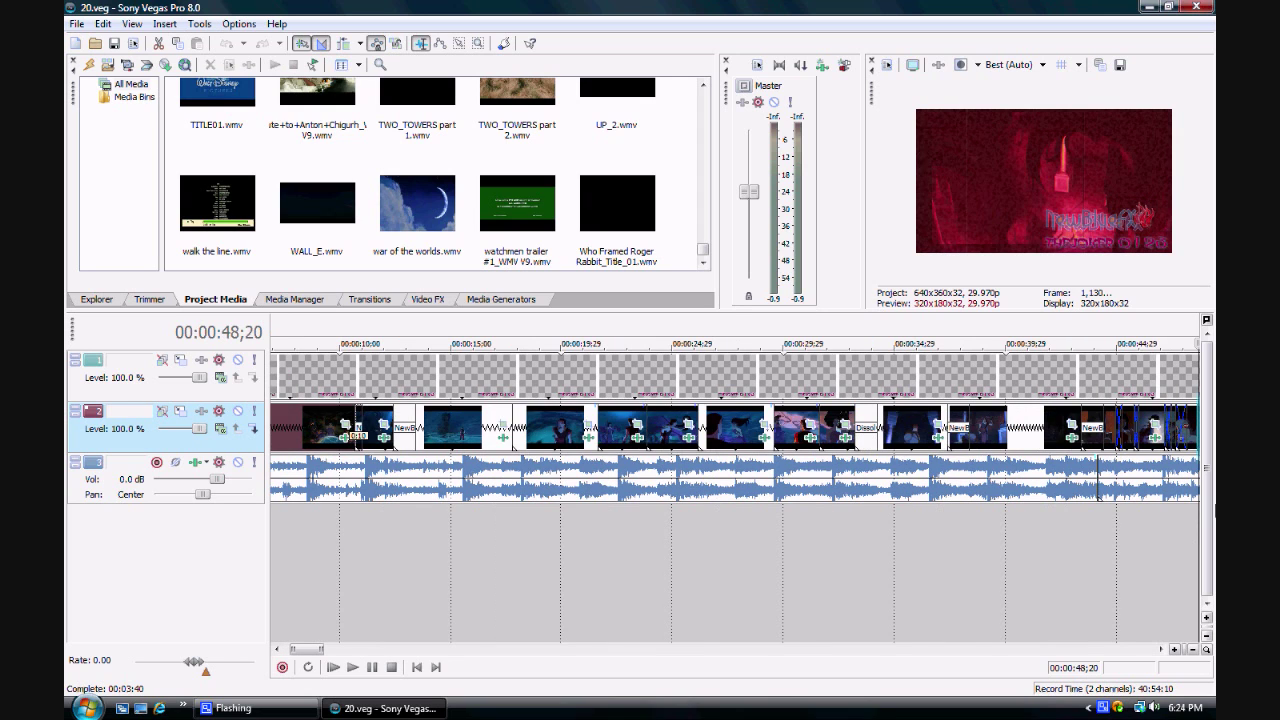
drag(1097, 495, 1100, 510)
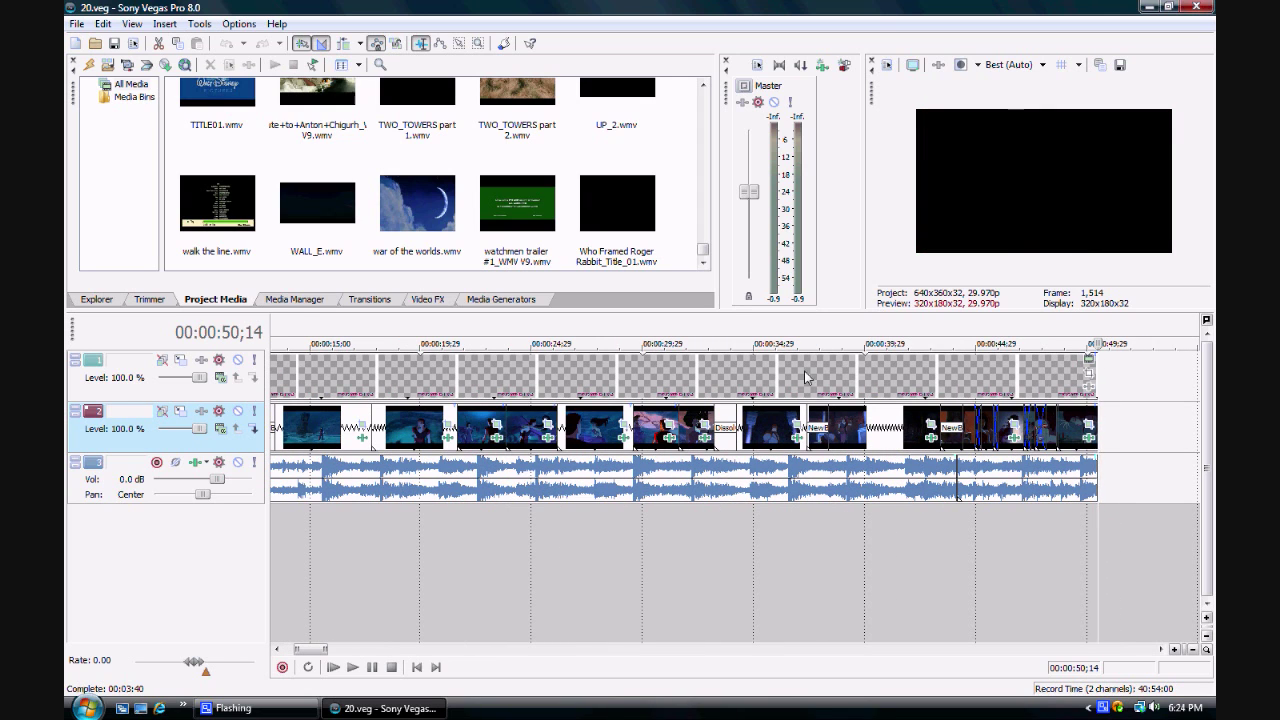
click(427, 300)
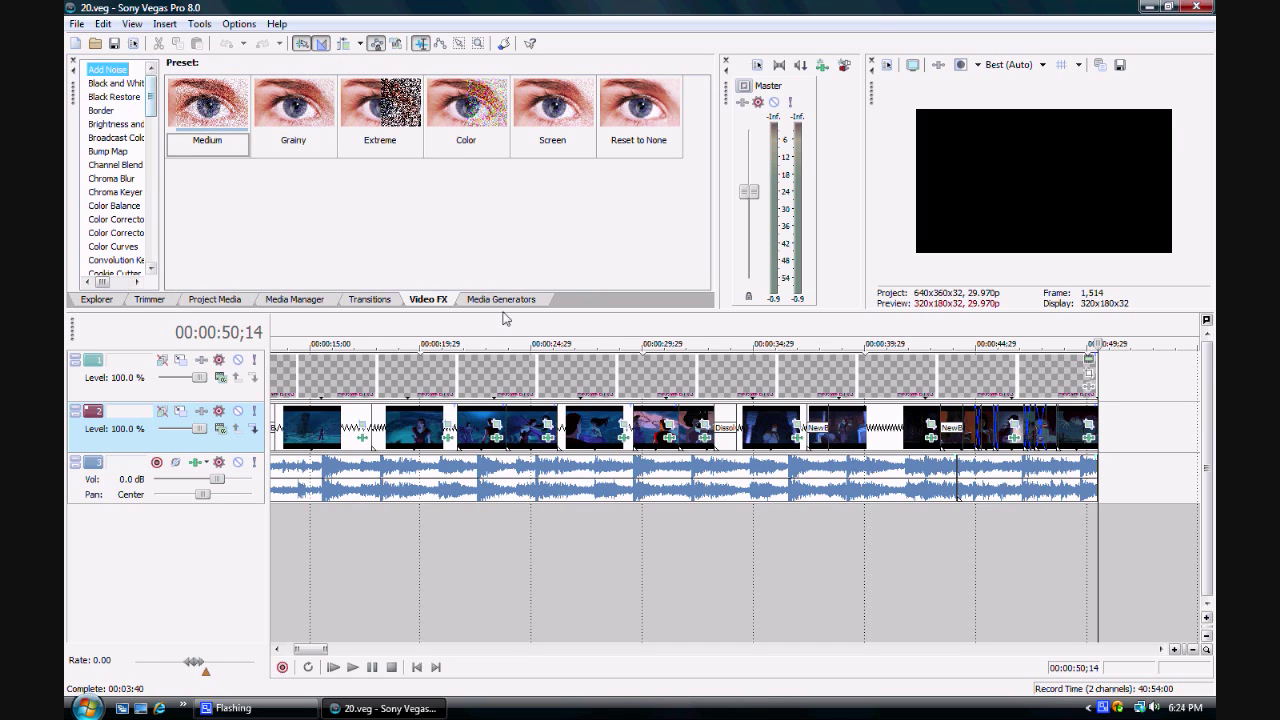
click(384, 301)
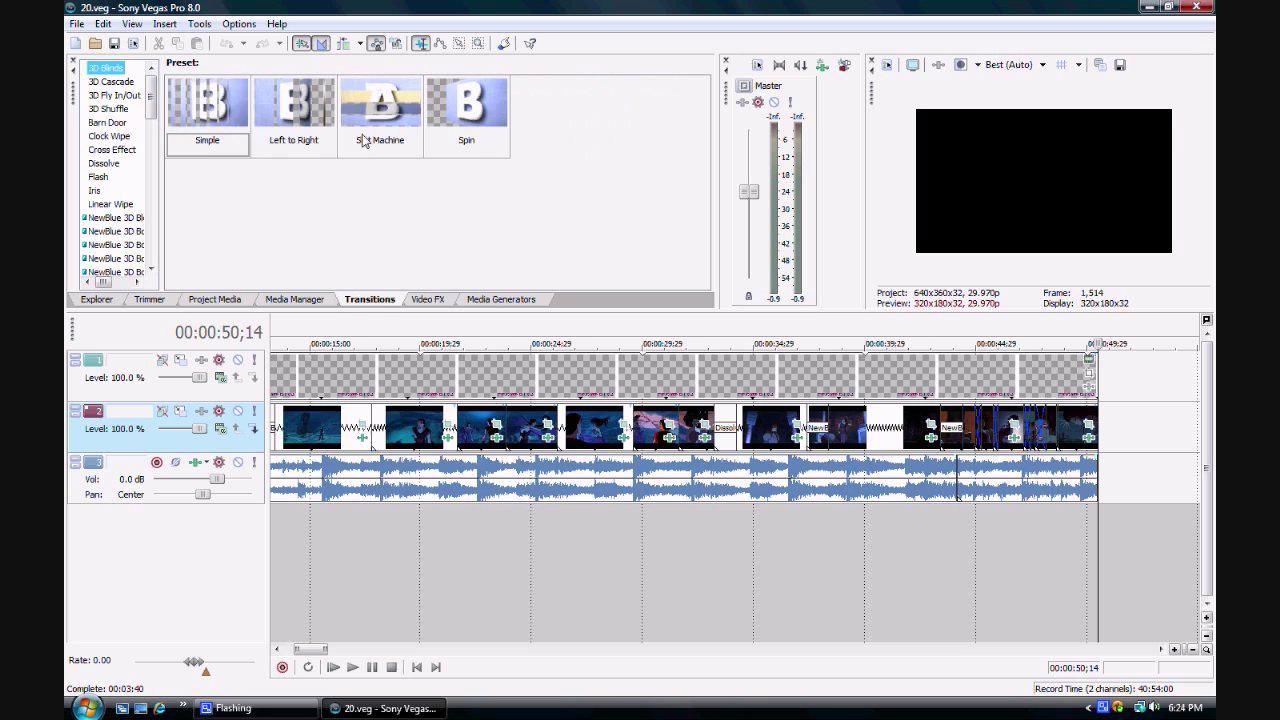
click(322, 301)
click(230, 301)
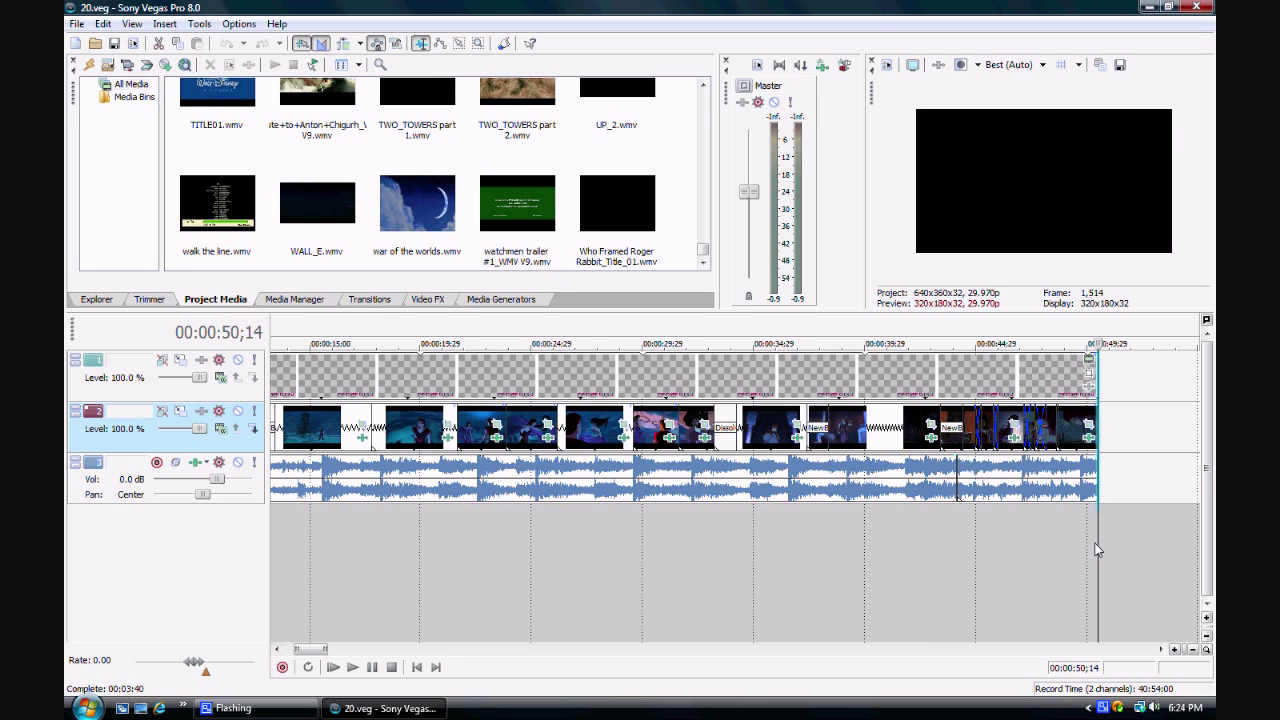
mouse_move(1097, 549)
mouse_down()
mouse_move(1075, 549)
mouse_move(1104, 549)
mouse_up()
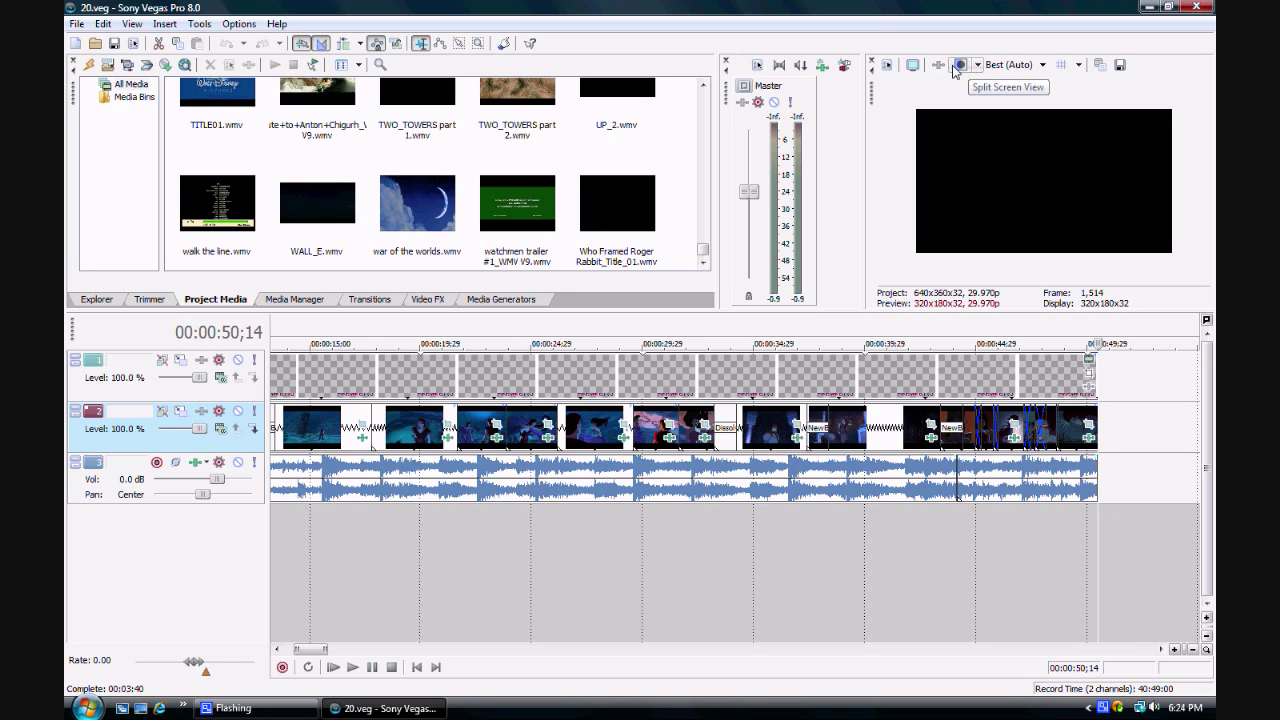
click(887, 67)
- Check the Project Properties video settings of 640×360 at 29.970 fps, then close the dialog
click(887, 67)
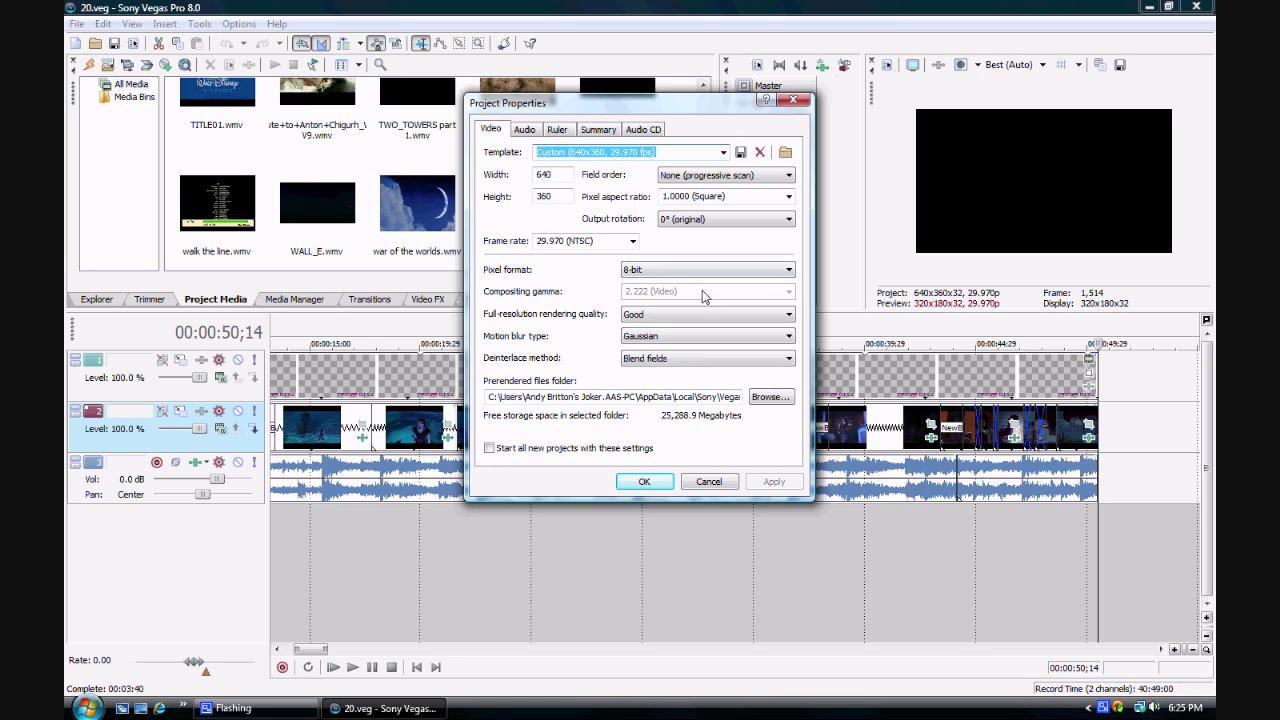
click(797, 101)
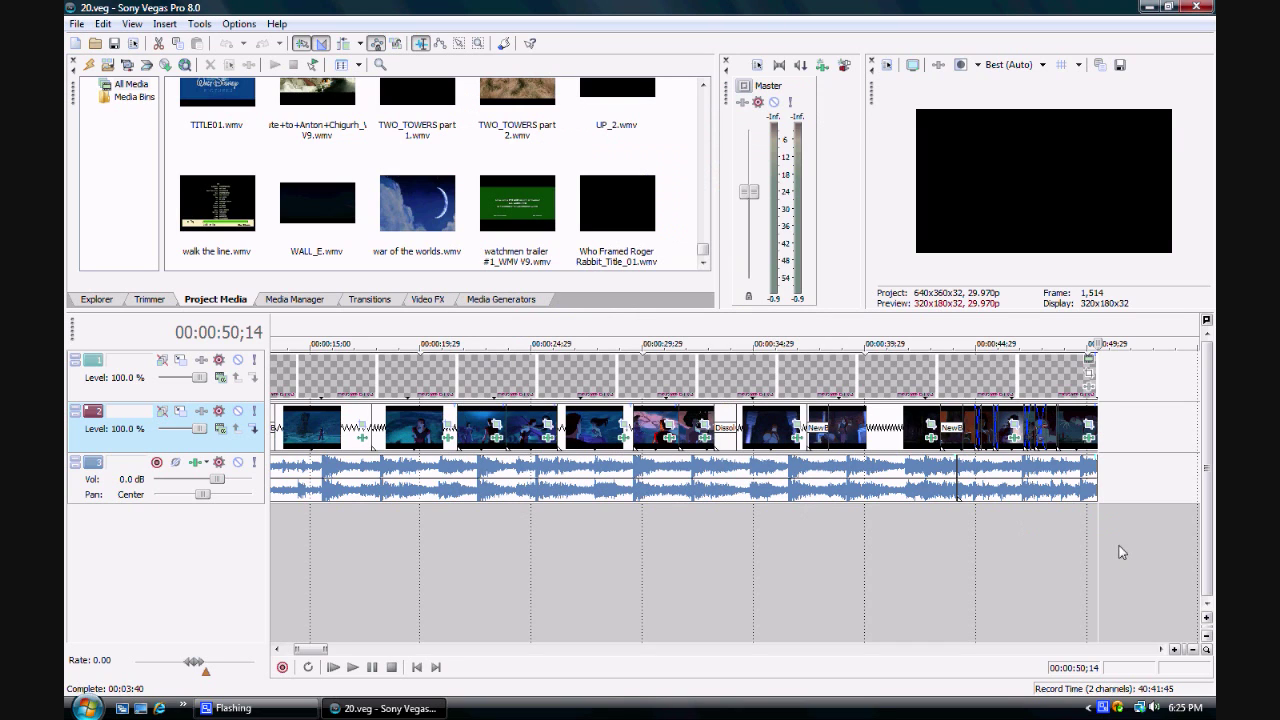
- Return playback to 00:00:00;00, then open and cancel the Save As dialog
click(1145, 537)
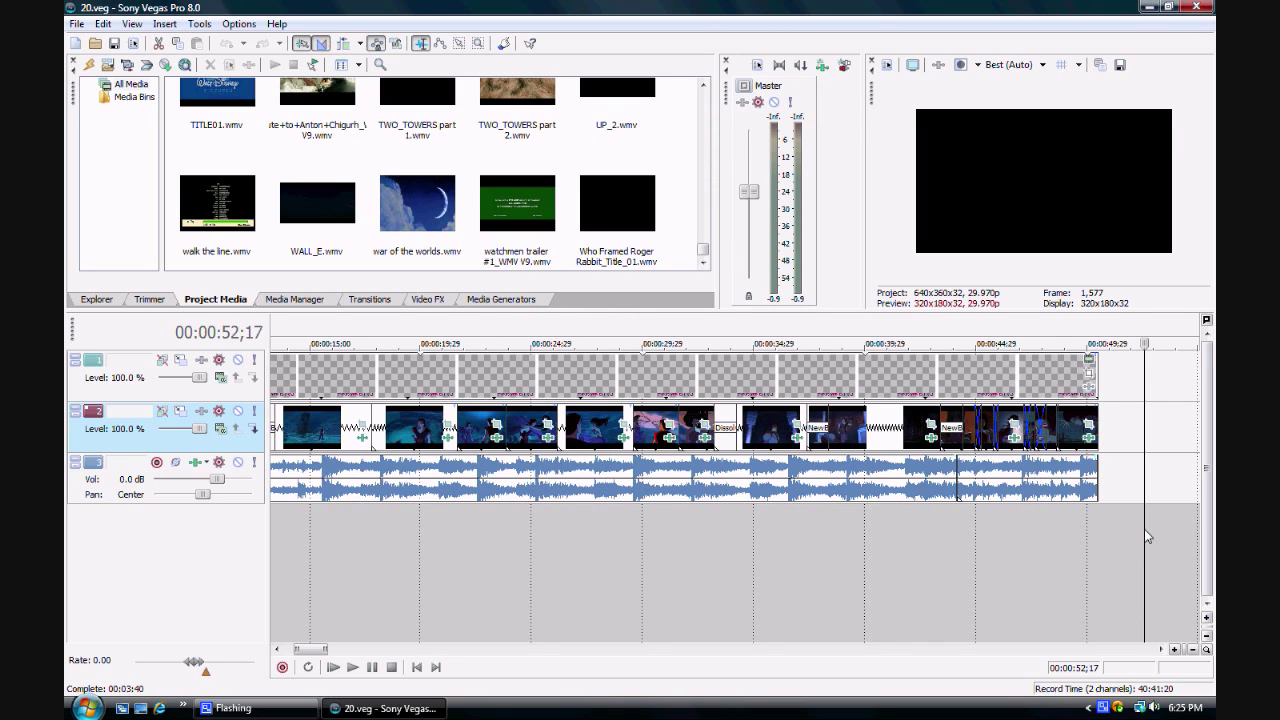
key(Home)
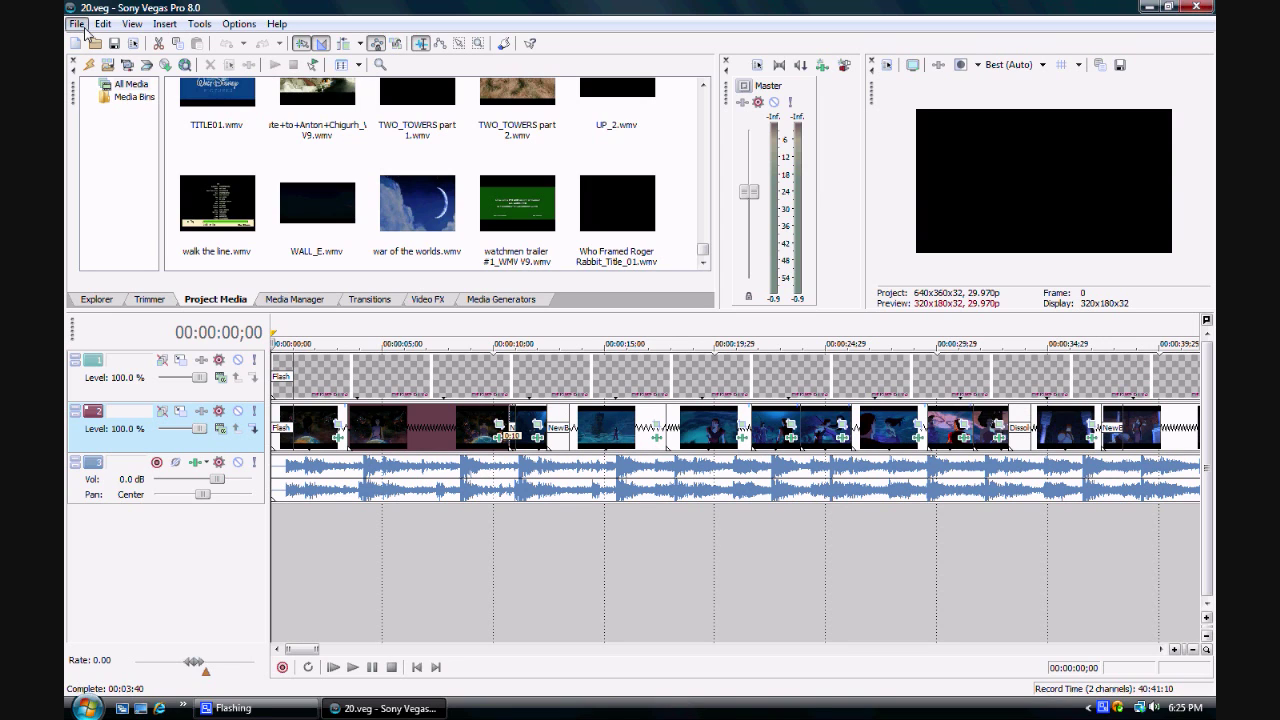
click(77, 24)
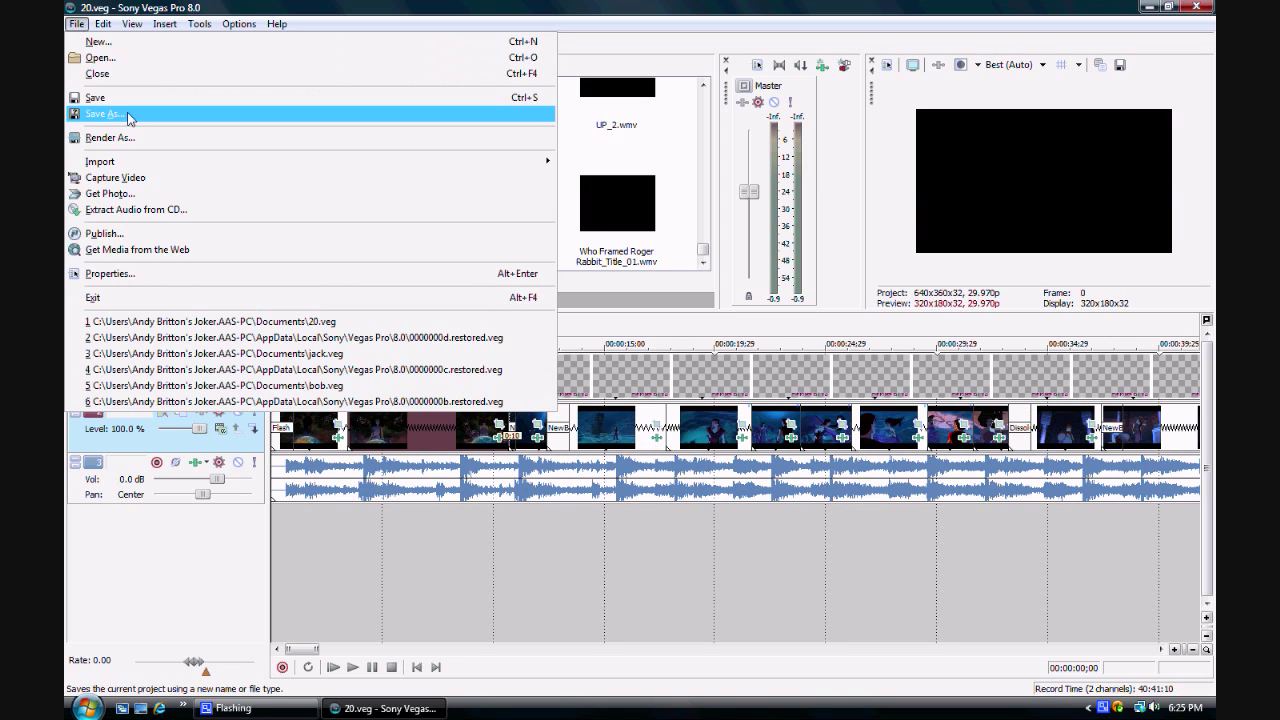
click(128, 116)
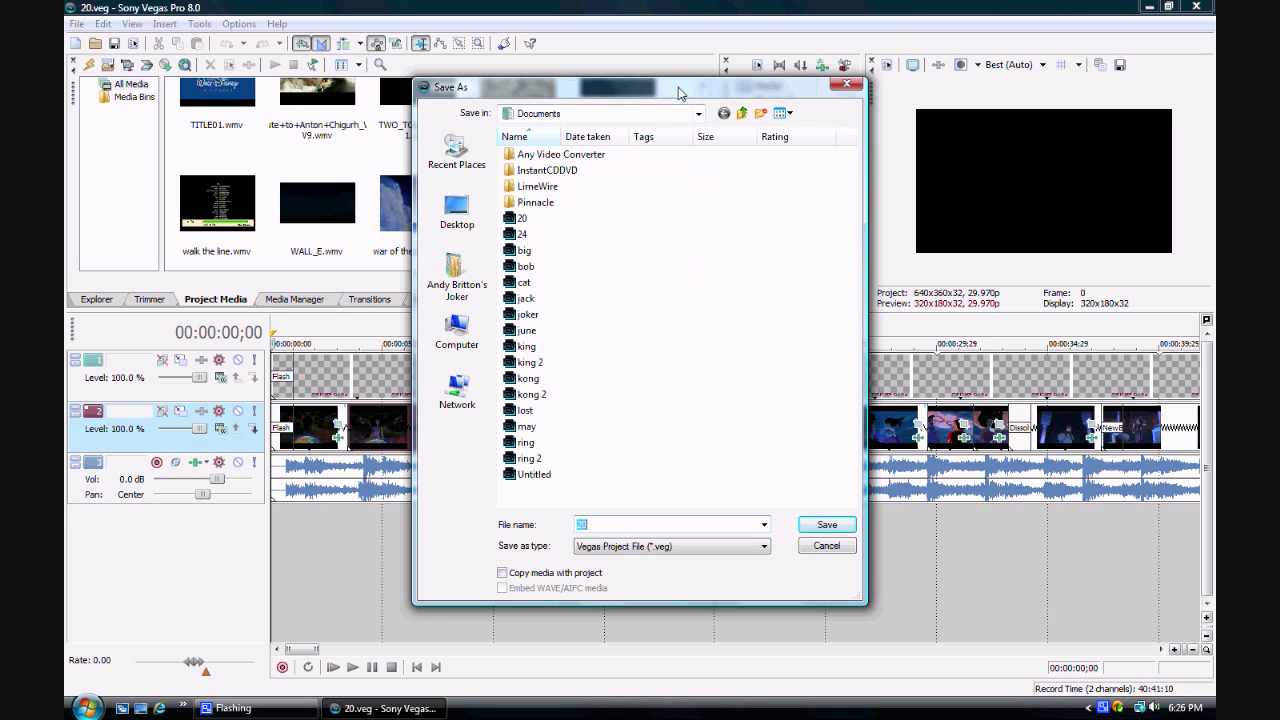
drag(672, 94, 688, 80)
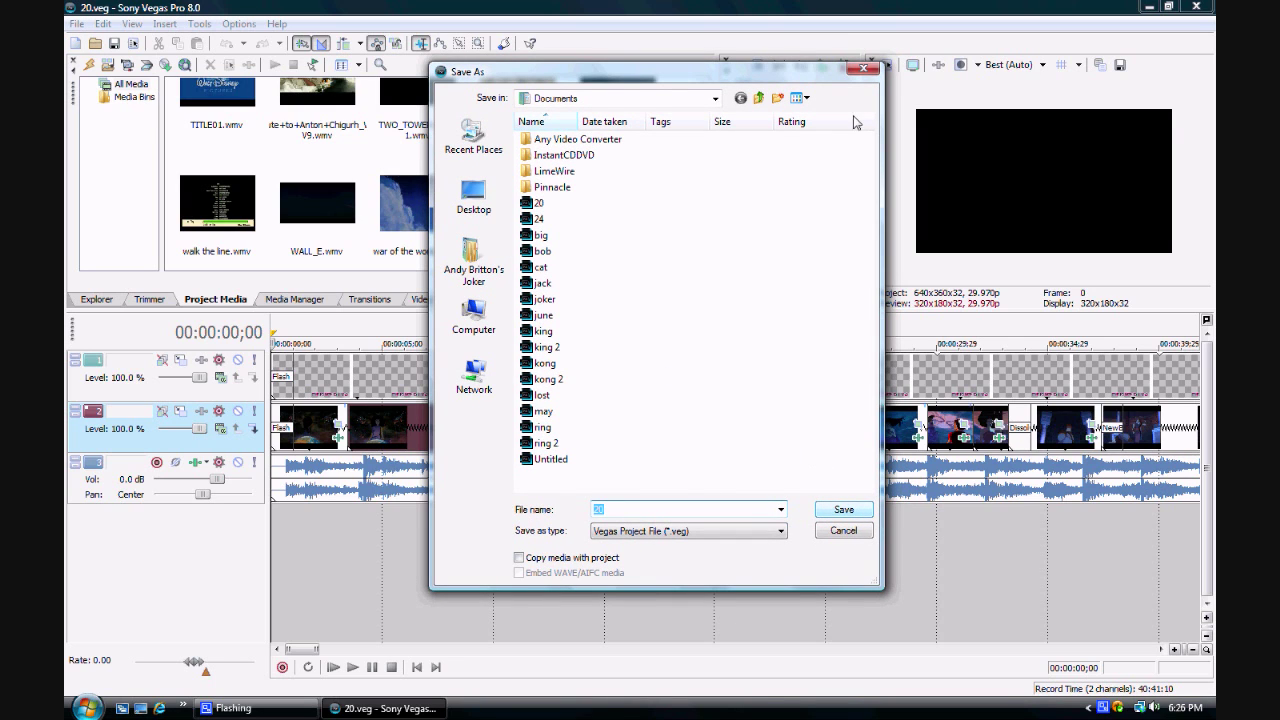
click(863, 68)
- Set Render As to Windows Media Video V9 (*.wmv) with the youtube 2 template and open its custom settings
click(76, 23)
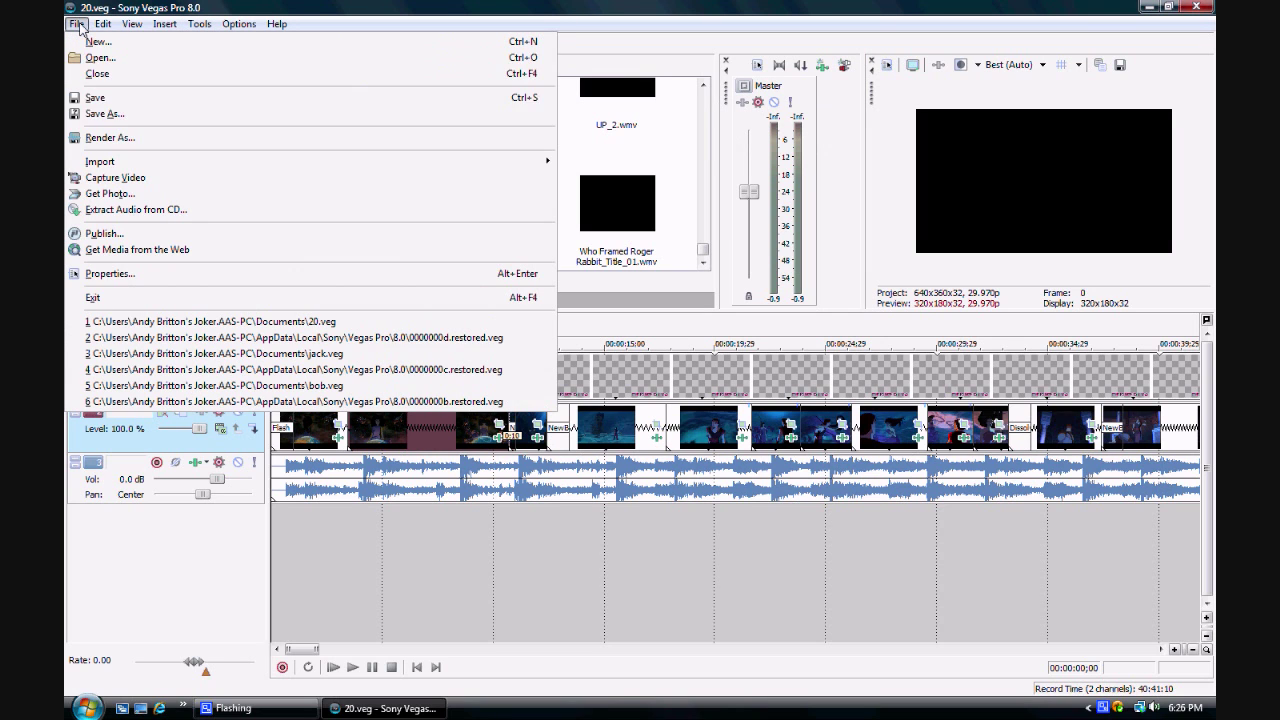
click(112, 138)
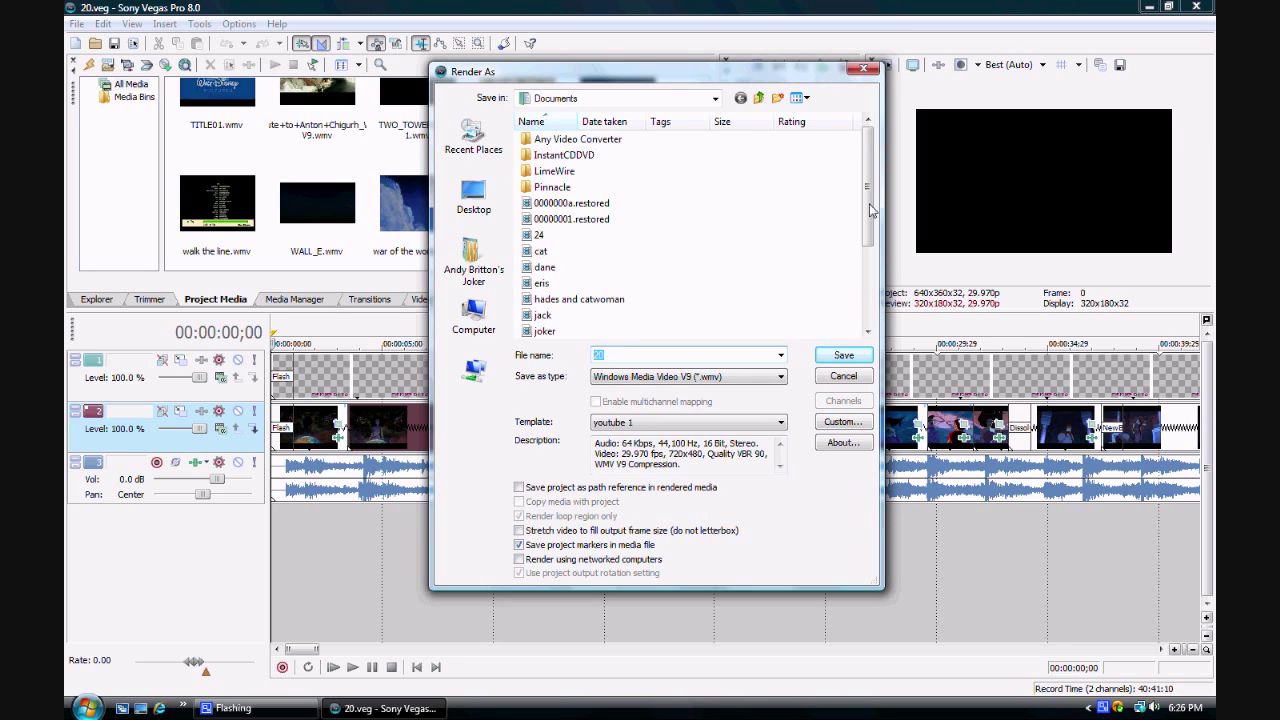
drag(870, 210, 866, 168)
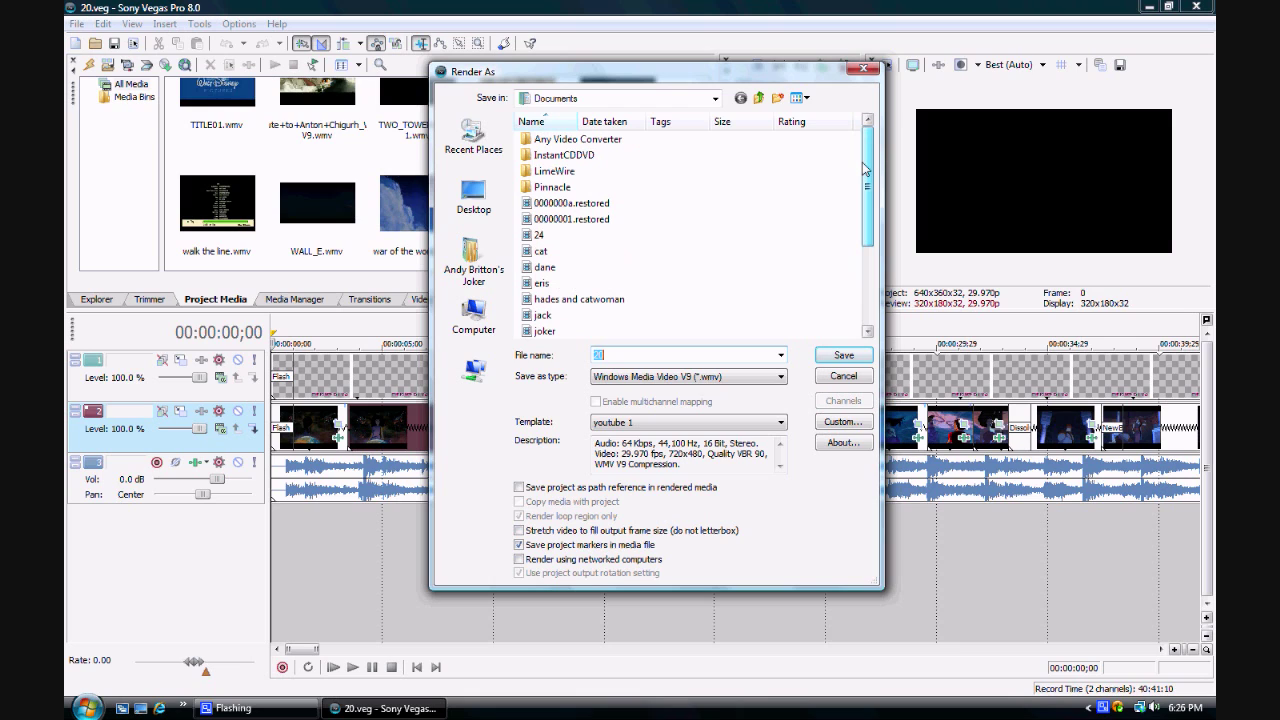
click(700, 376)
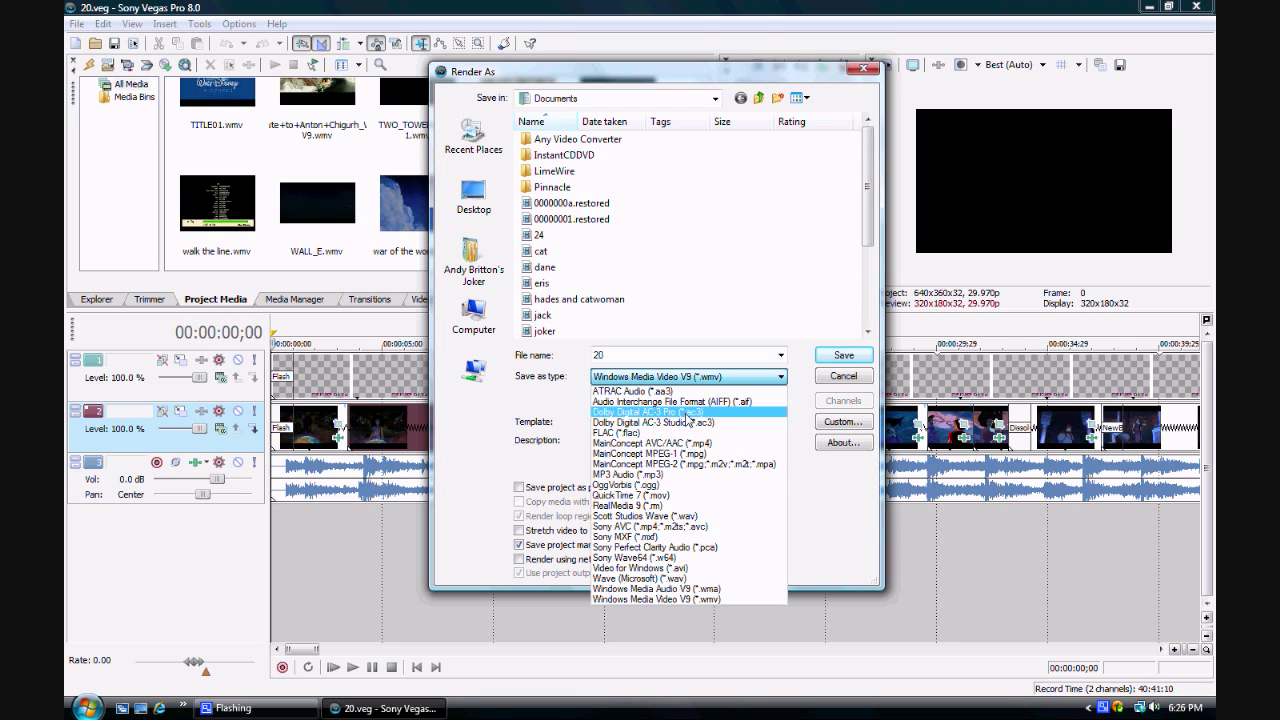
click(677, 600)
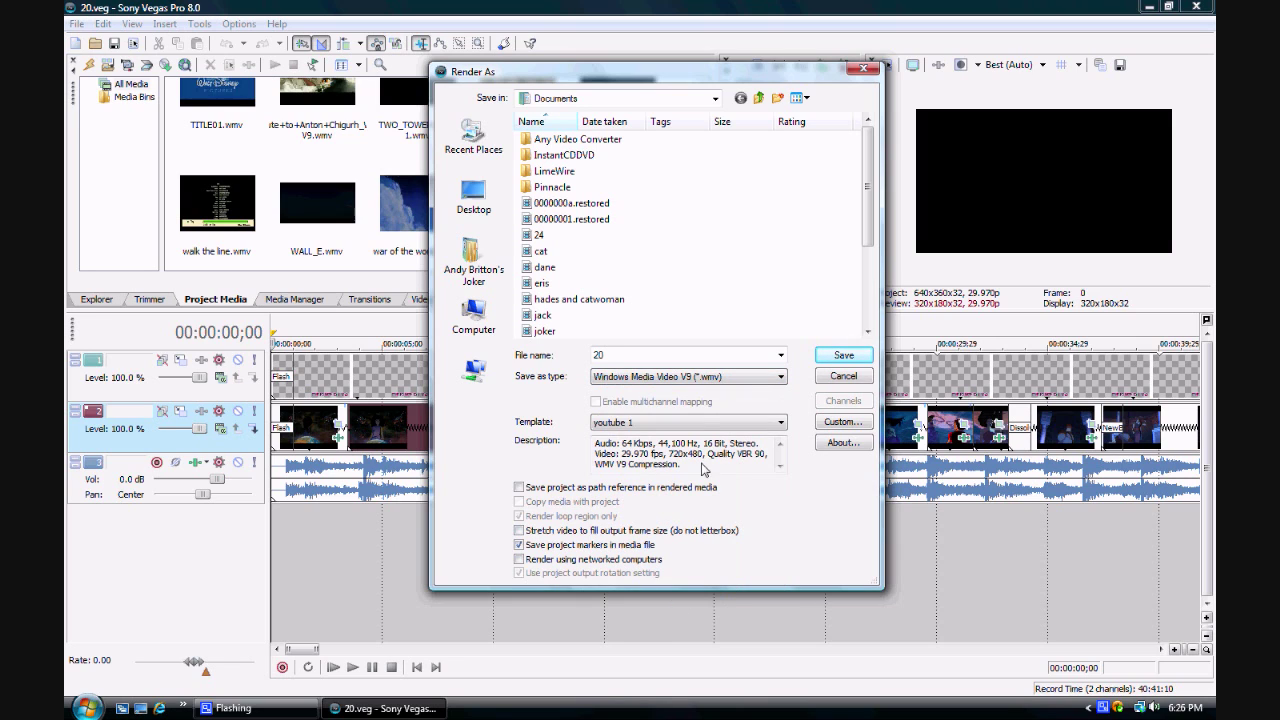
click(766, 428)
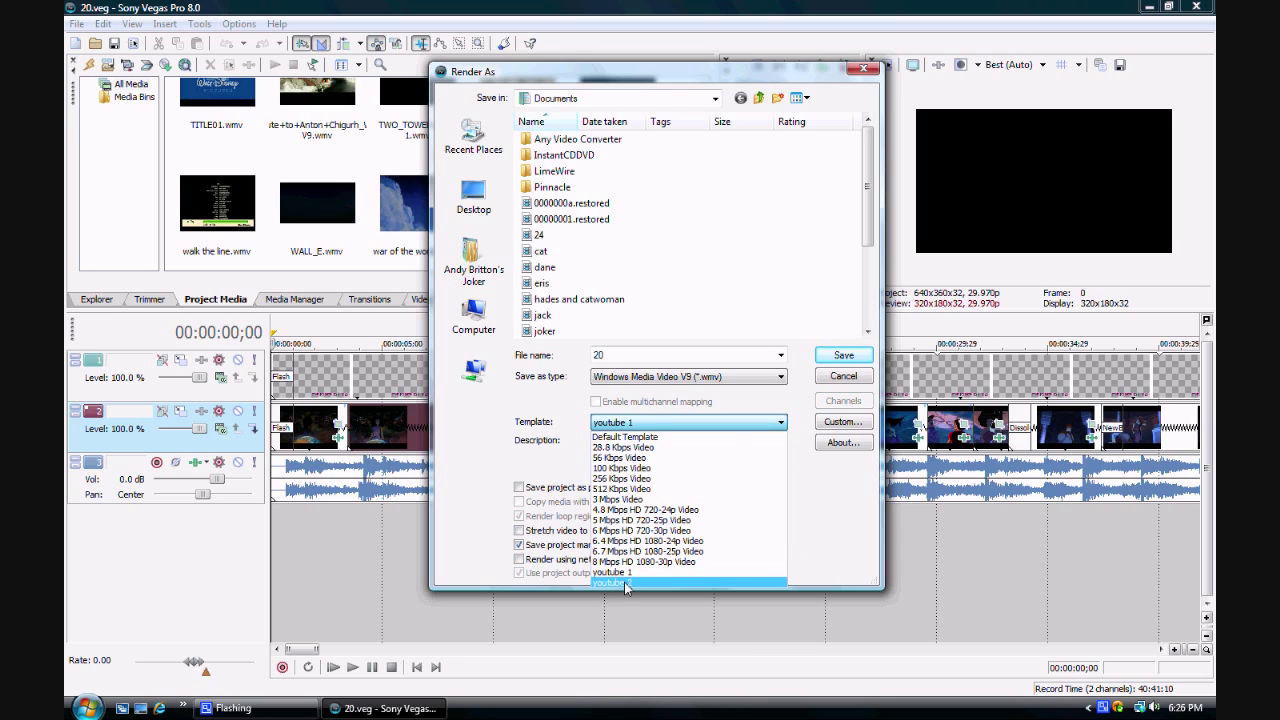
click(625, 583)
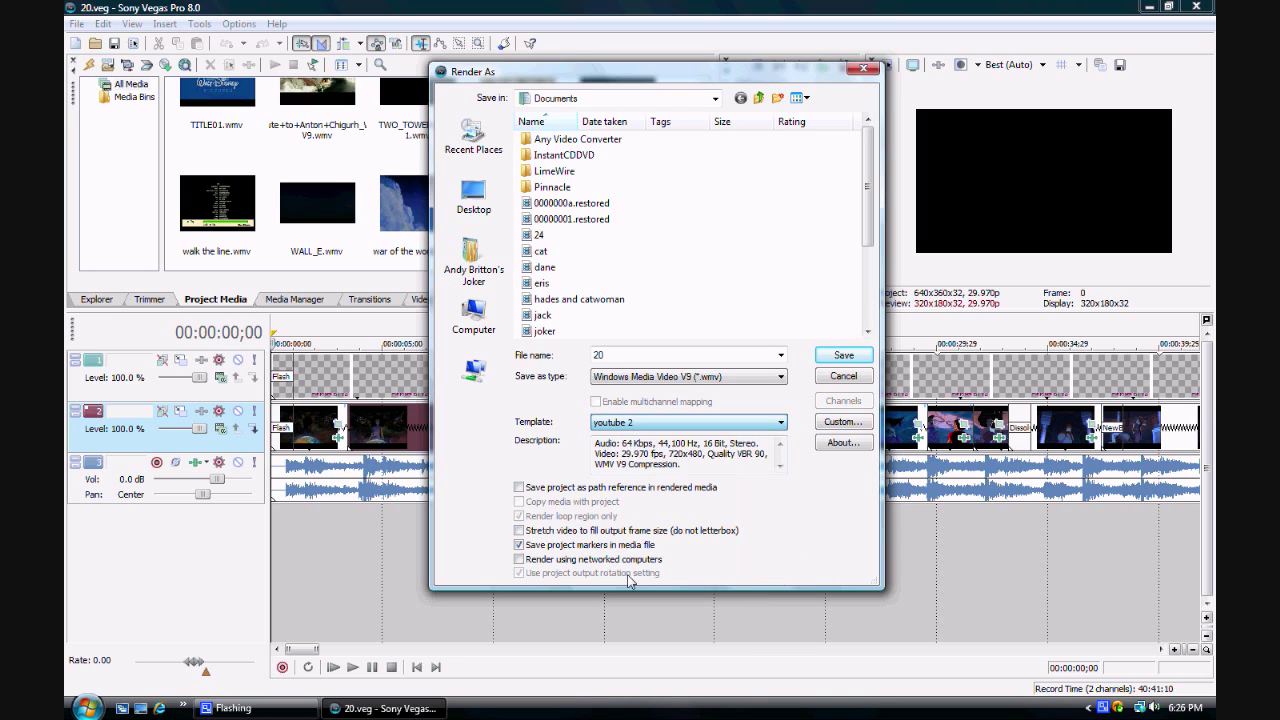
click(828, 425)
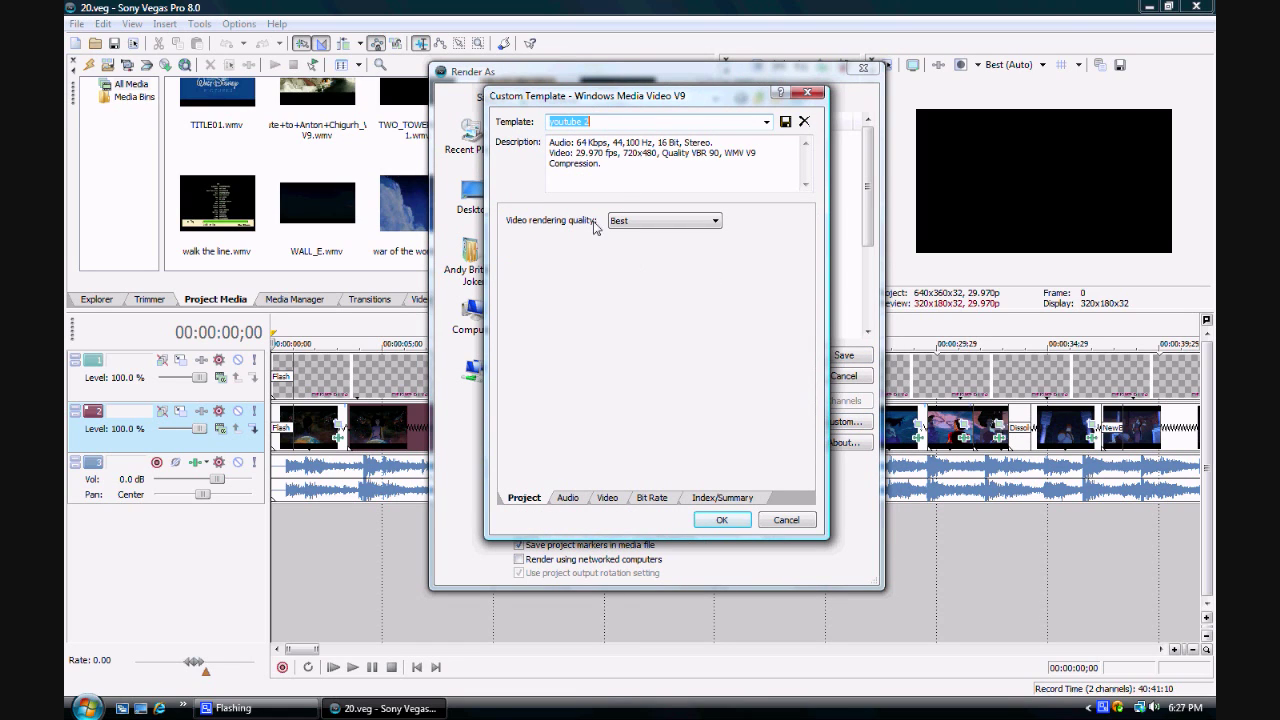
- Review youtube 2's tabs: Best rendering quality, CBR video mode, 1 M Internet/LAN bit rate
click(684, 221)
click(684, 222)
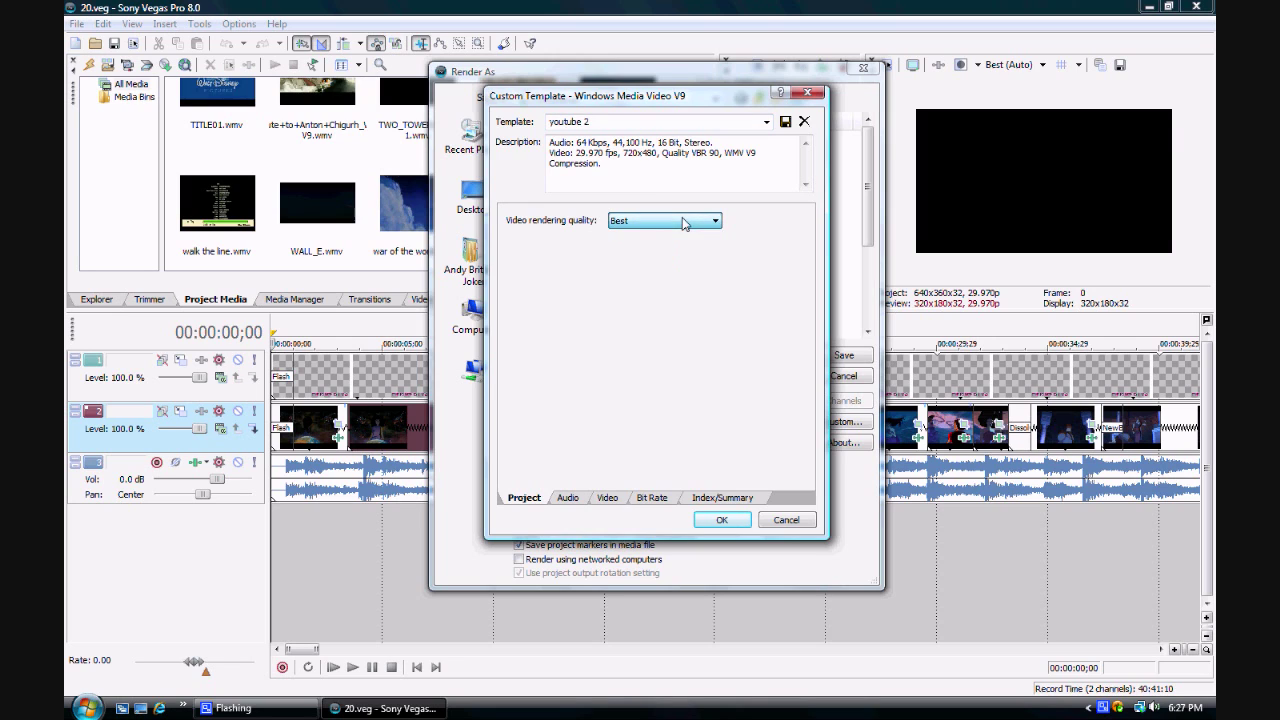
click(567, 497)
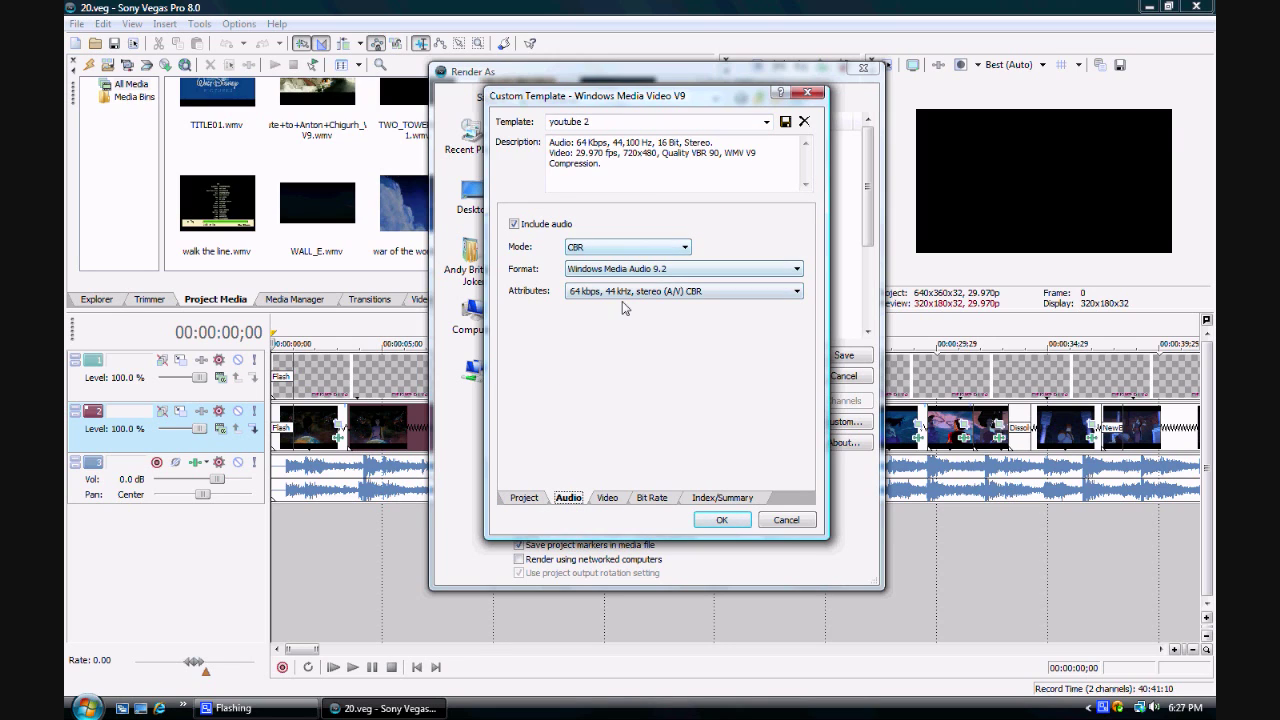
click(607, 497)
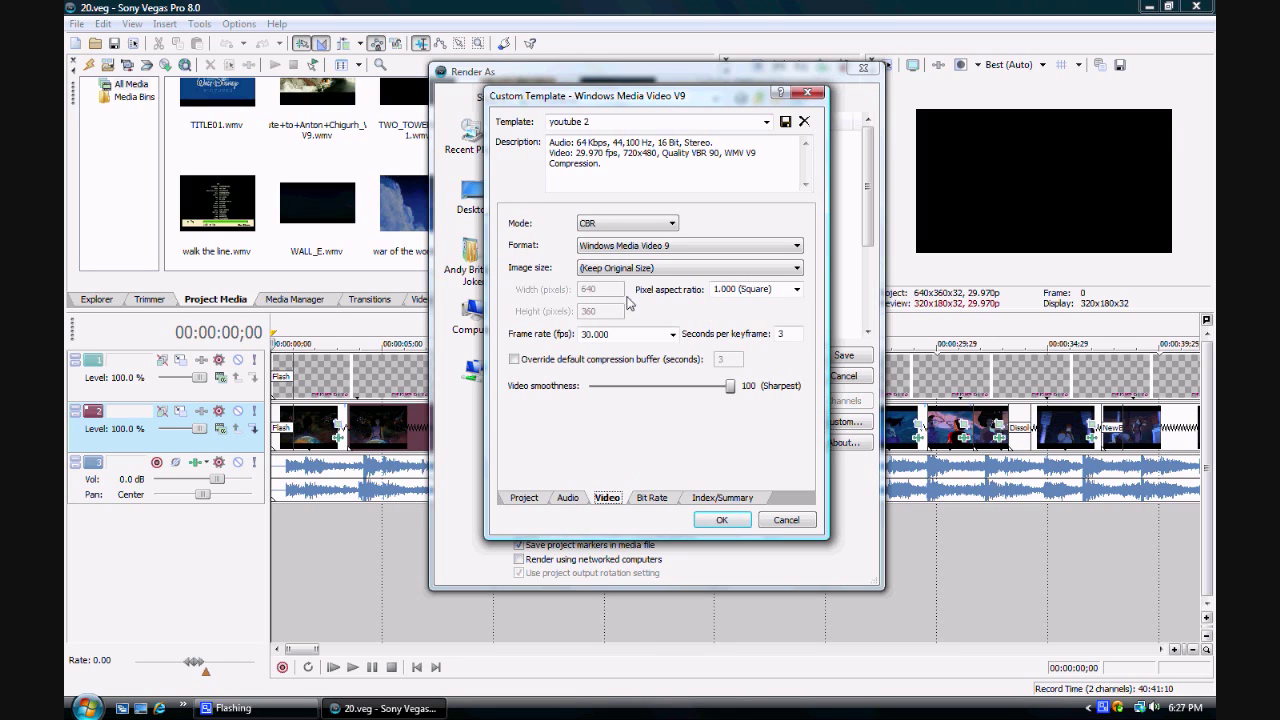
click(674, 223)
click(677, 224)
click(652, 498)
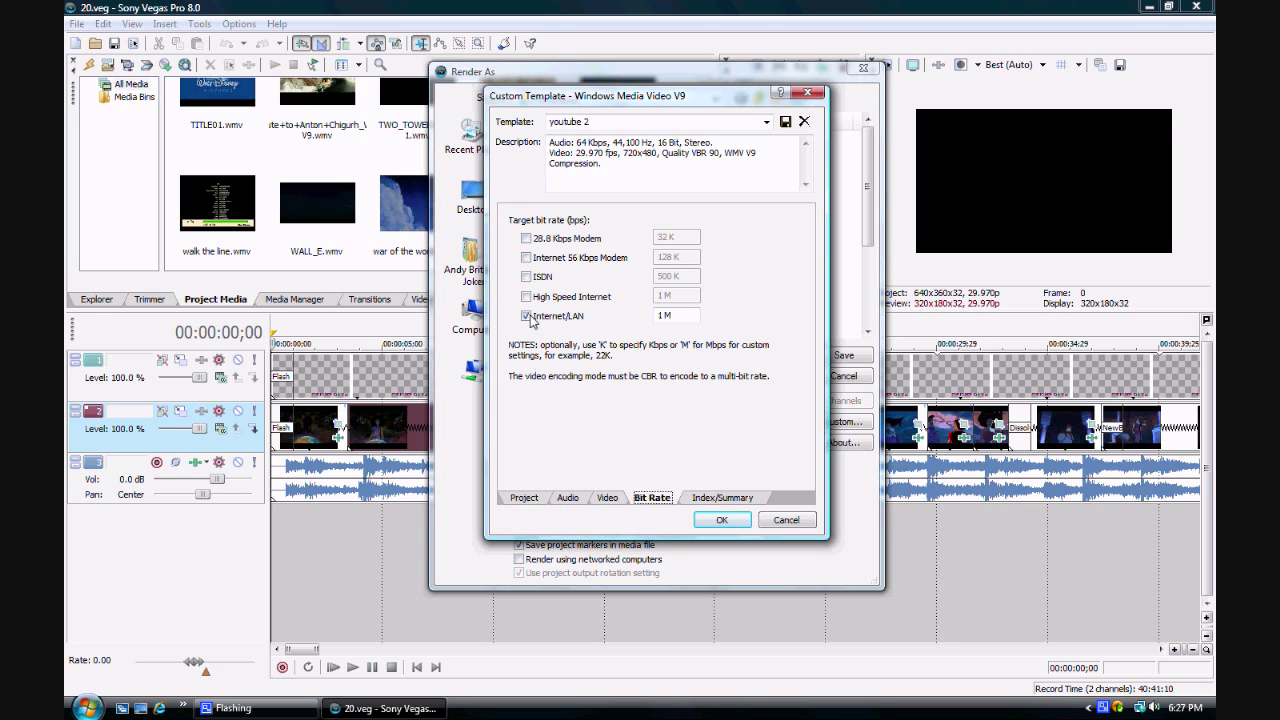
click(707, 499)
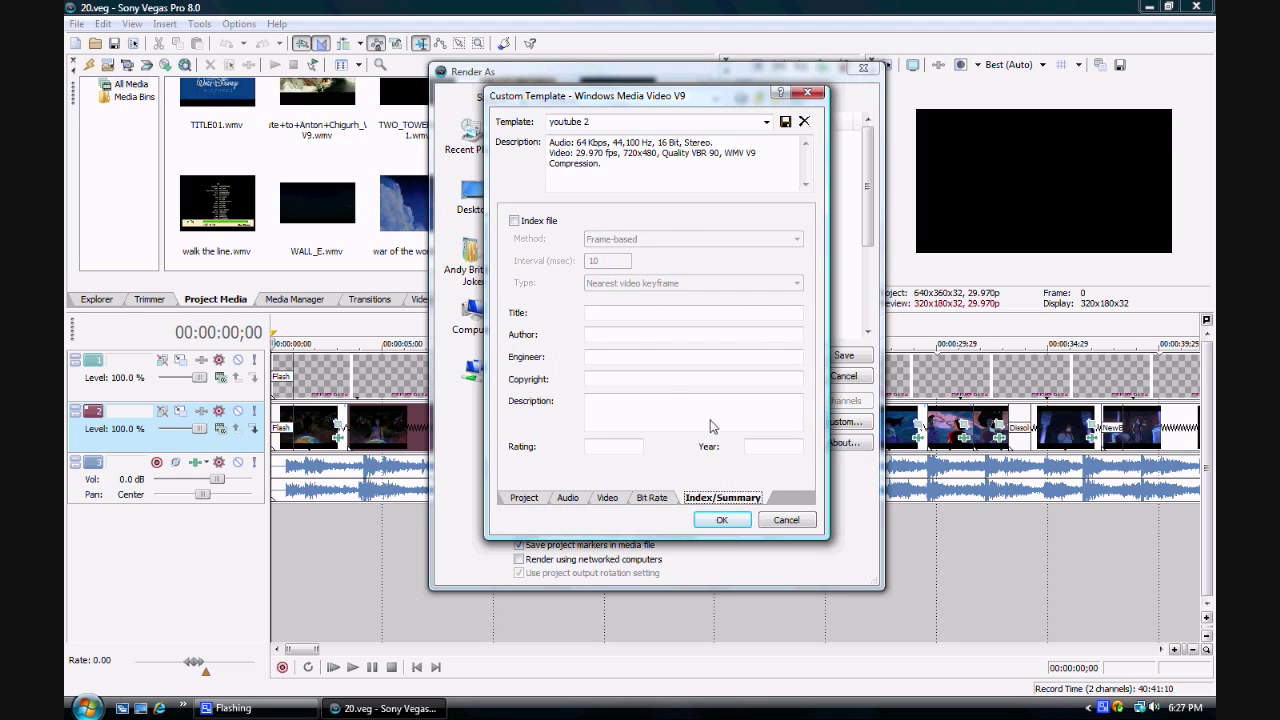
click(536, 499)
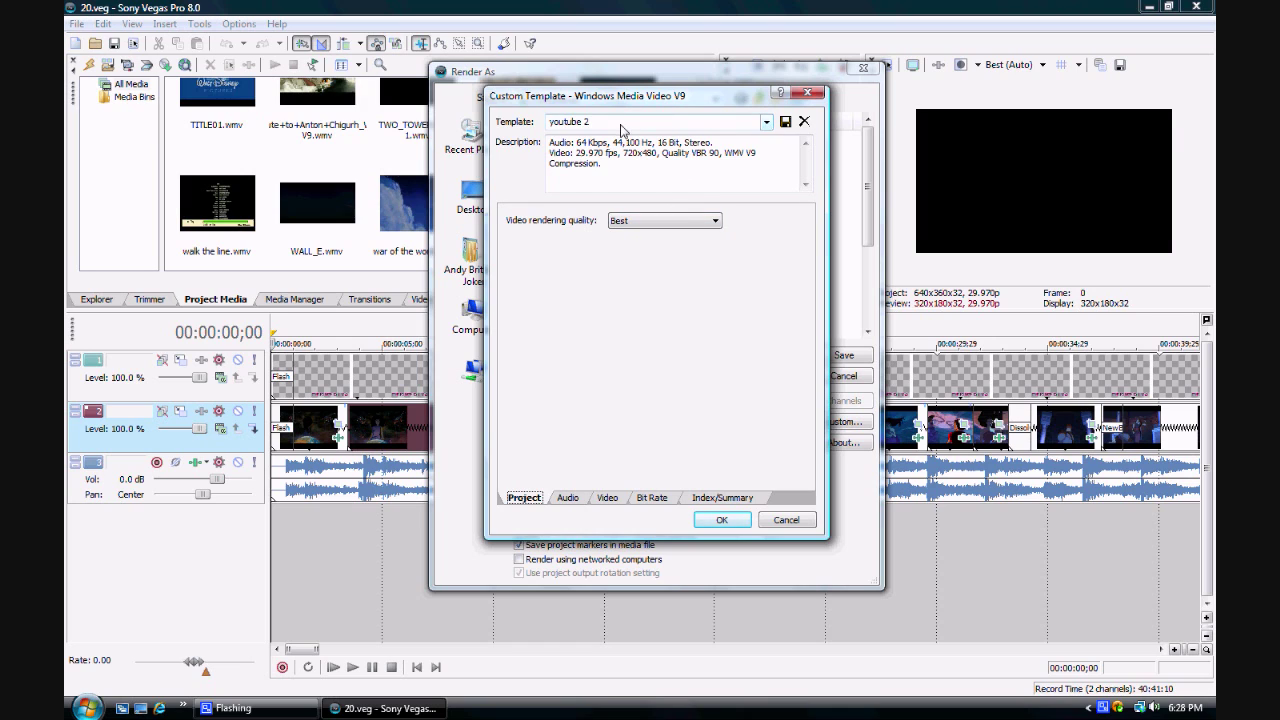
- Save the custom template as youtube 2, reselect it, and close Render As without rendering
click(766, 122)
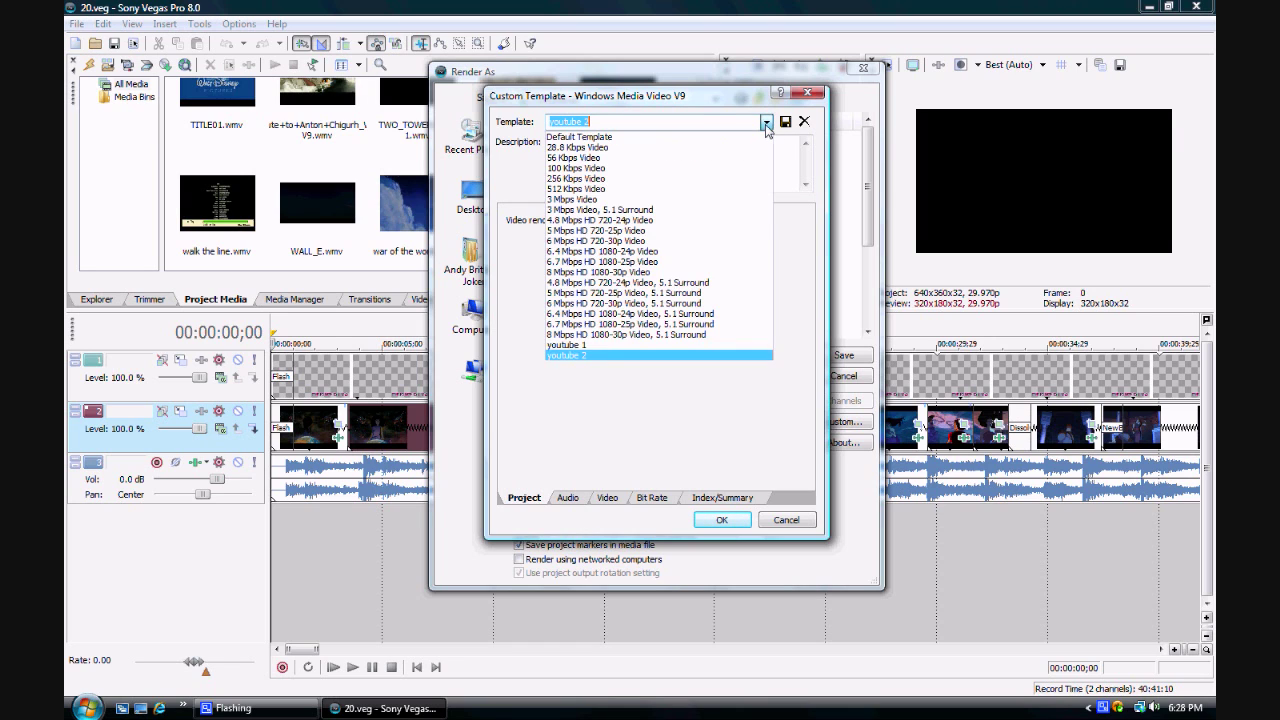
click(766, 122)
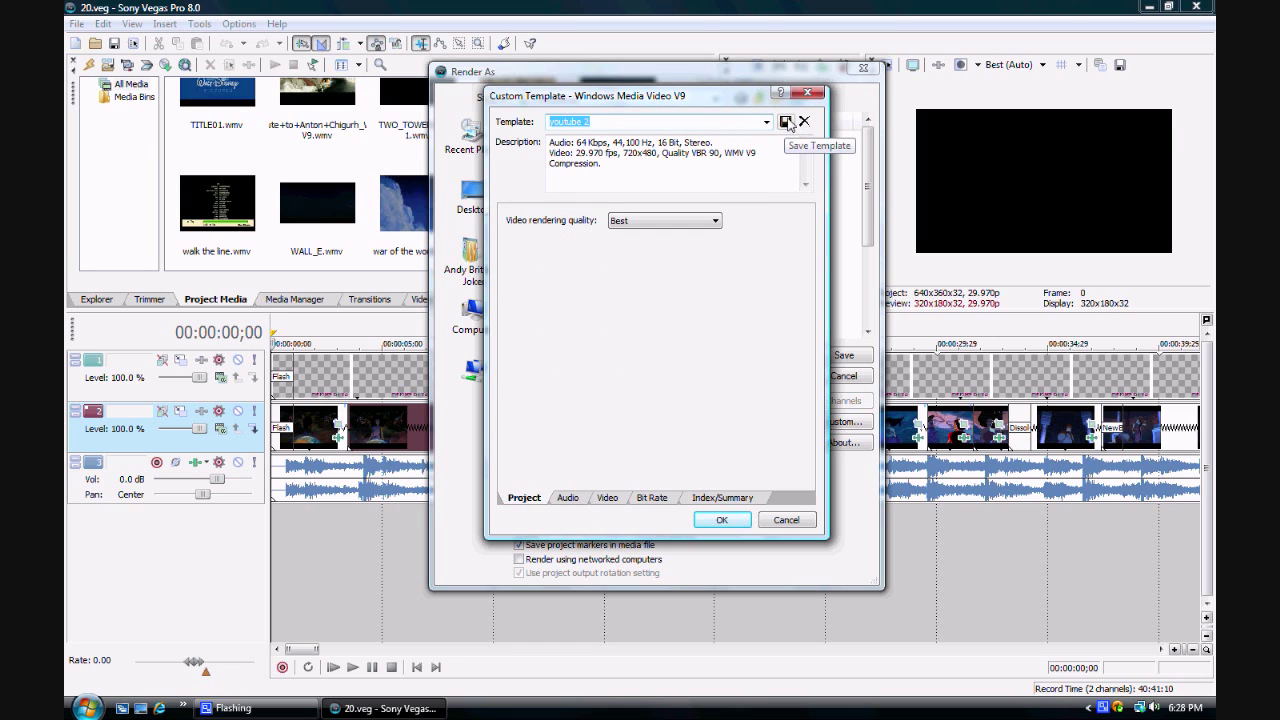
click(788, 124)
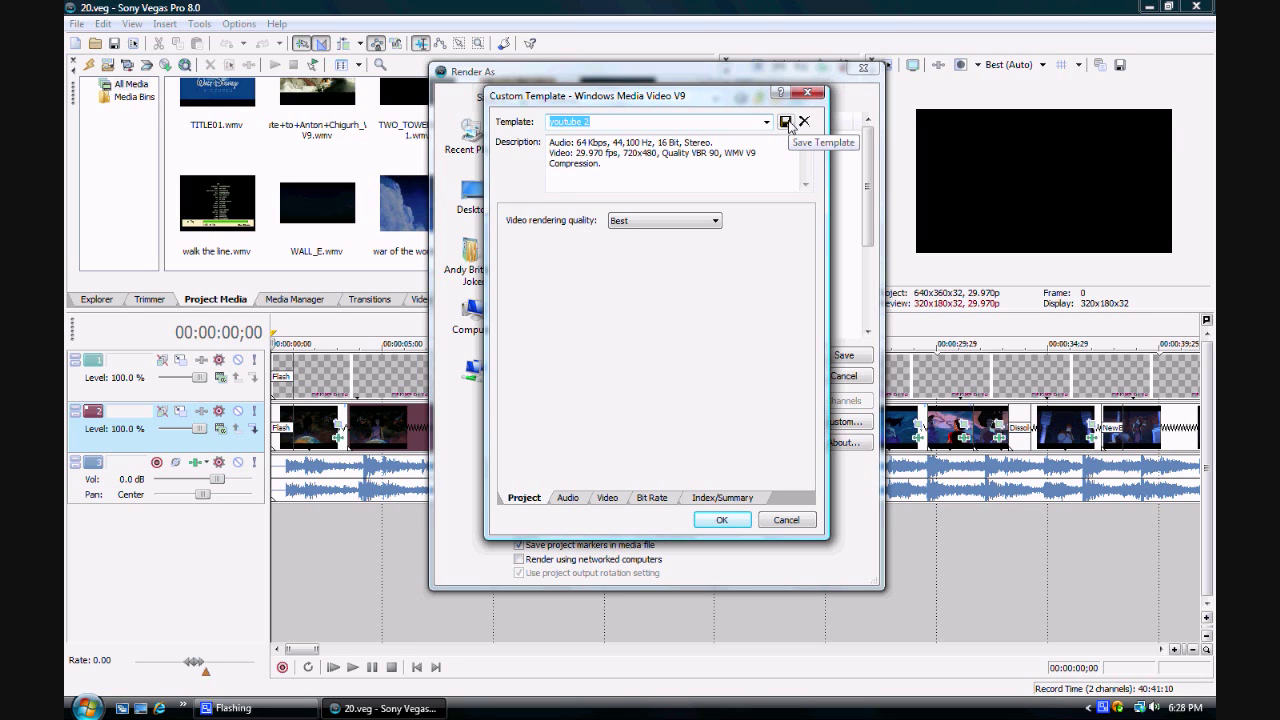
click(806, 93)
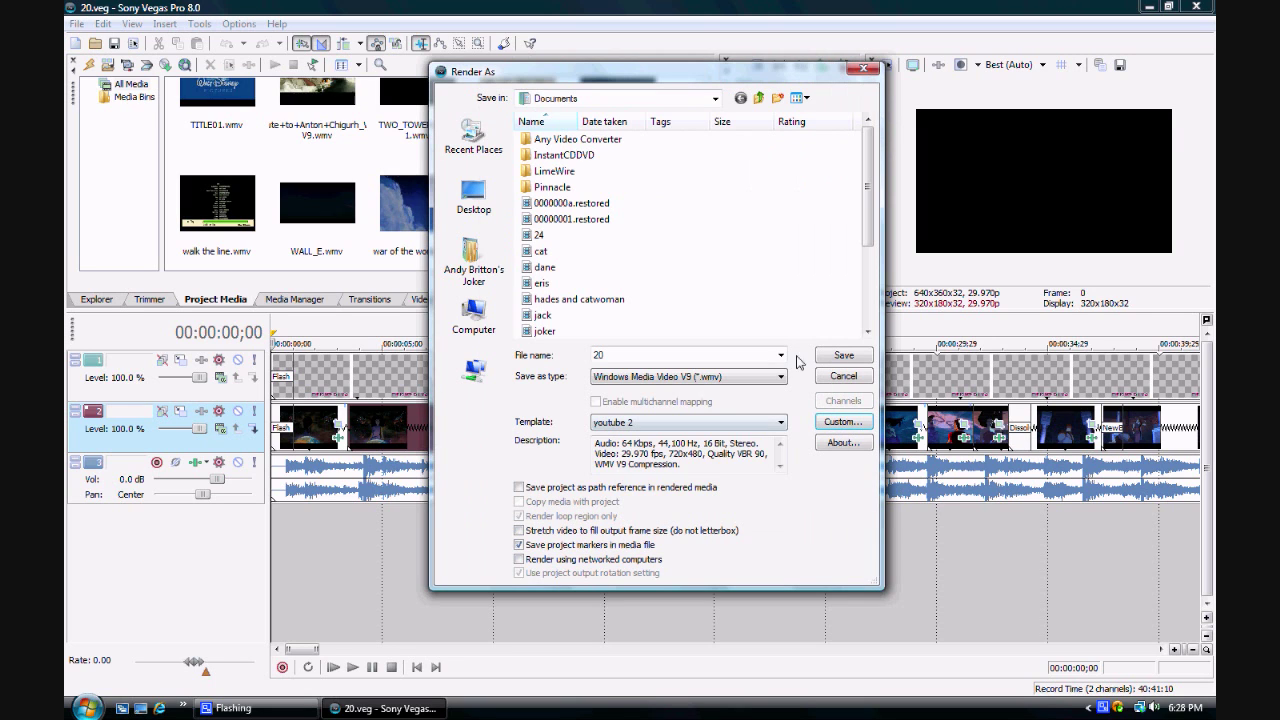
click(781, 422)
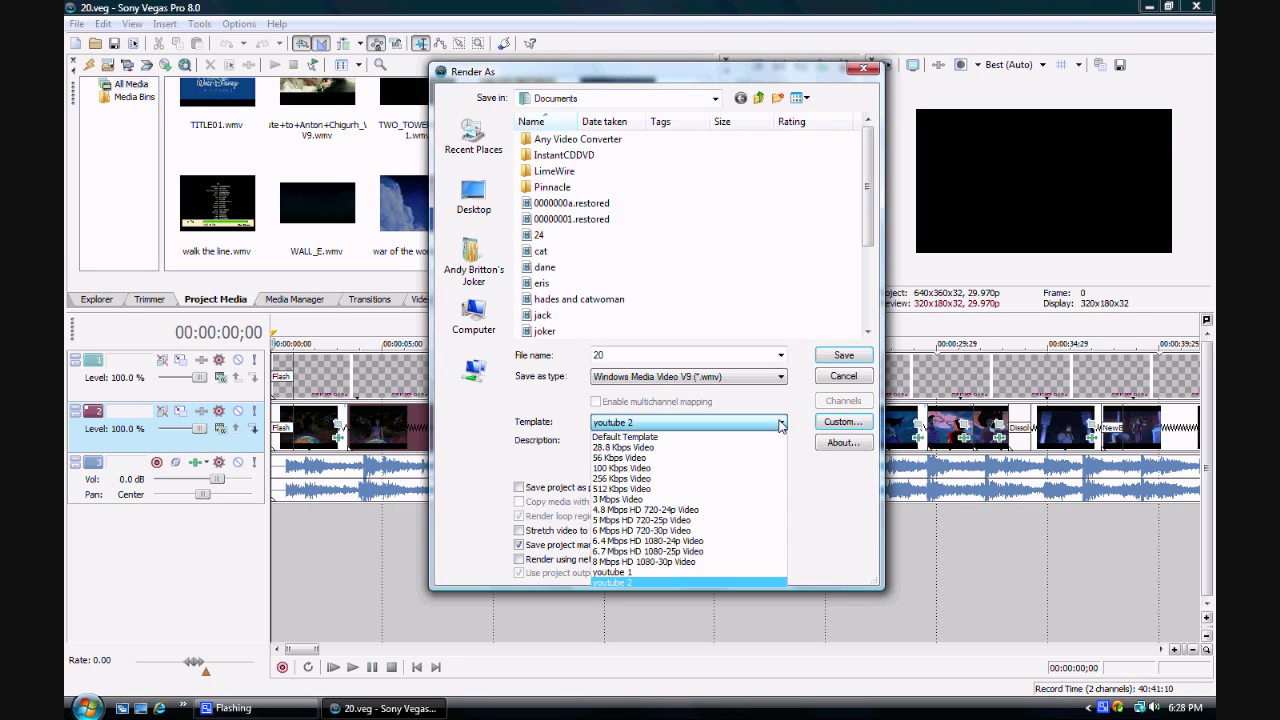
click(614, 584)
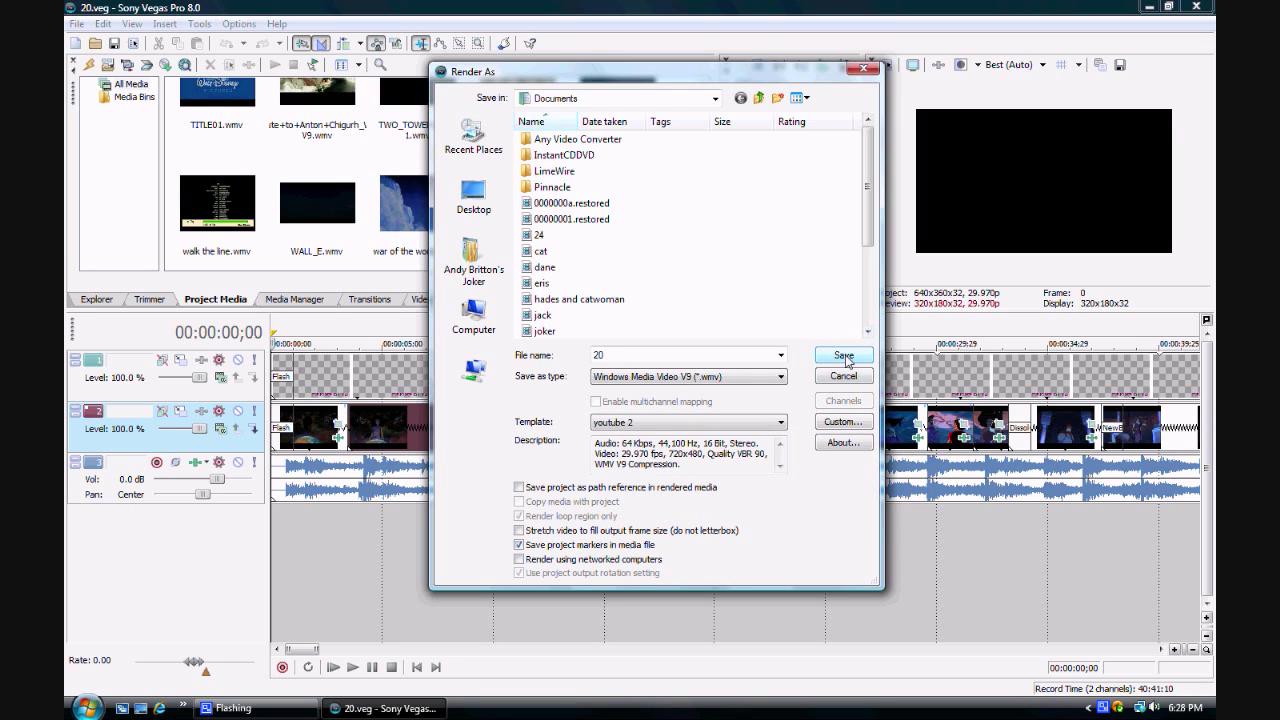
click(866, 70)
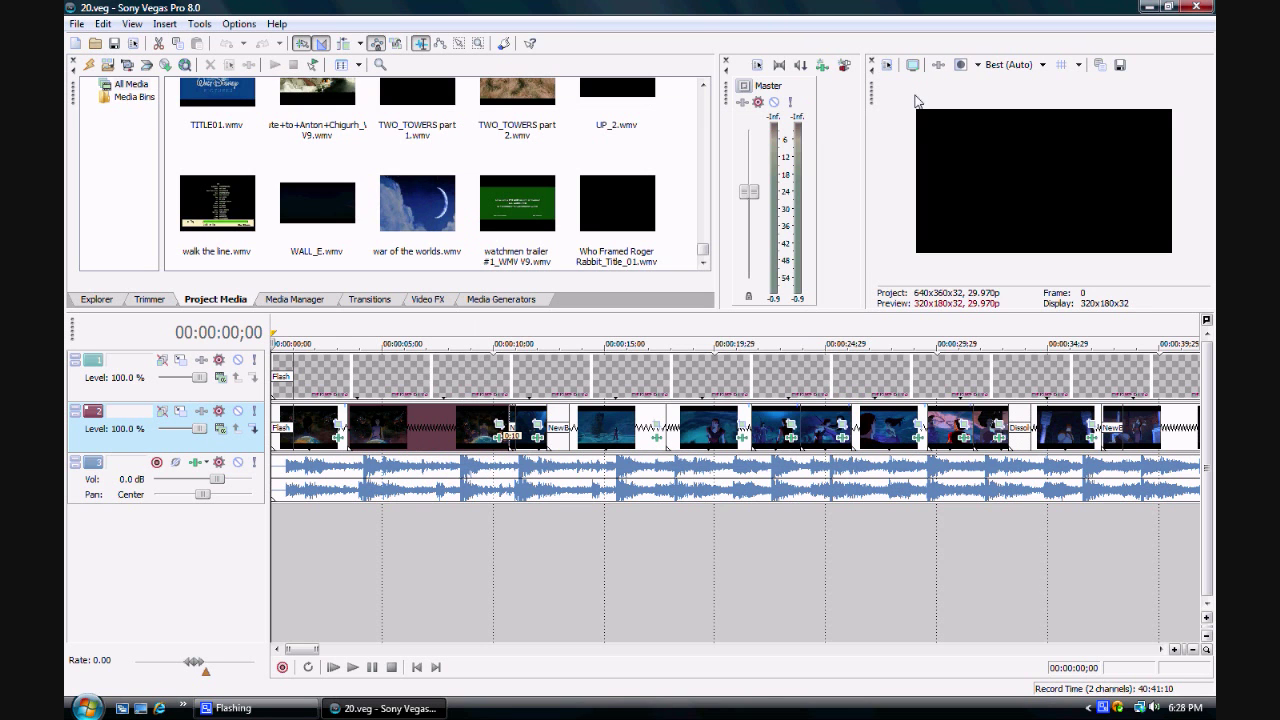
- Clear Vegas Pro off the screen so the Windows desktop shows
key(super+d)
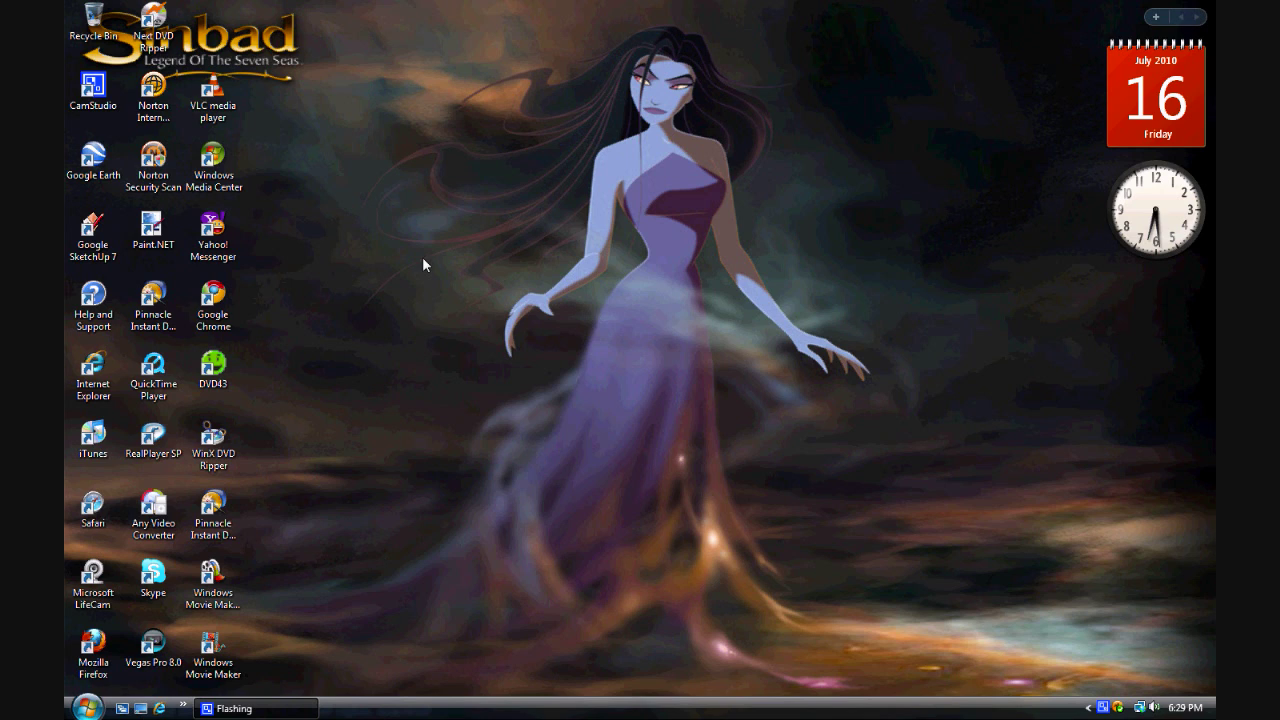
- Launch Windows Movie Maker, which opens on the joker media collection
click(221, 650)
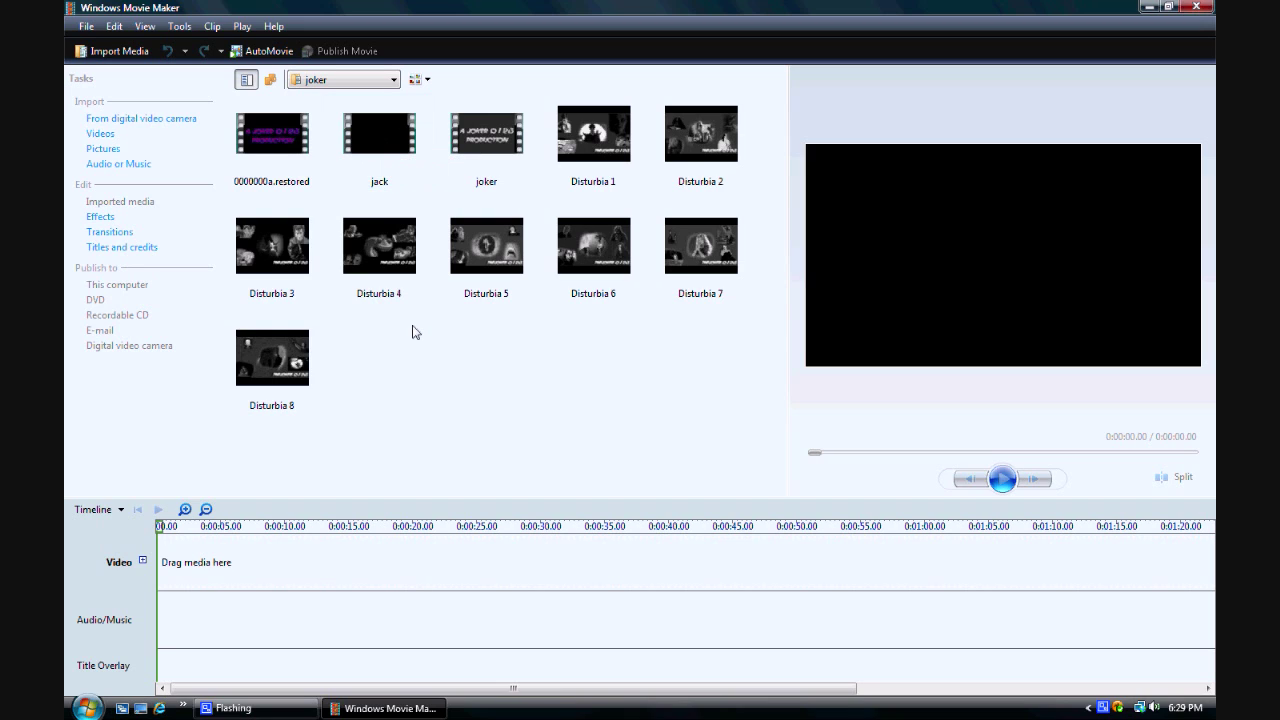
- Place the jack clip on the Video track and start publishing the movie to this computer
click(382, 133)
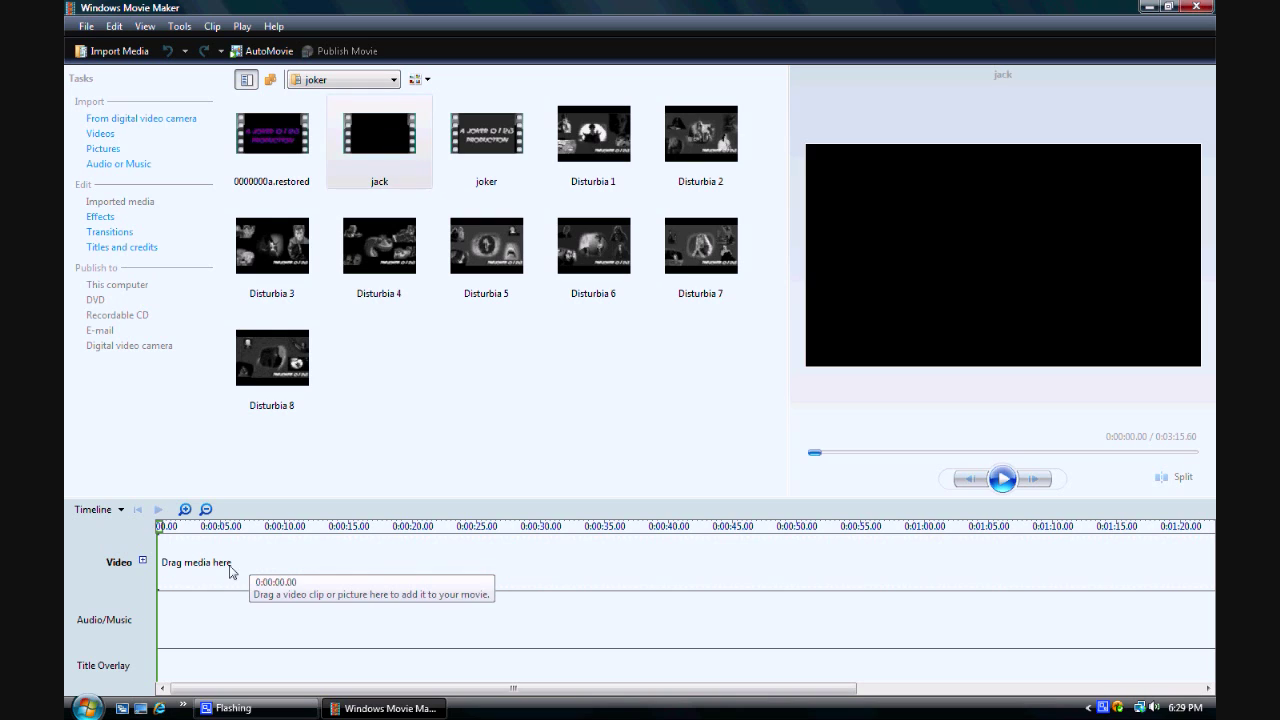
drag(213, 566, 266, 560)
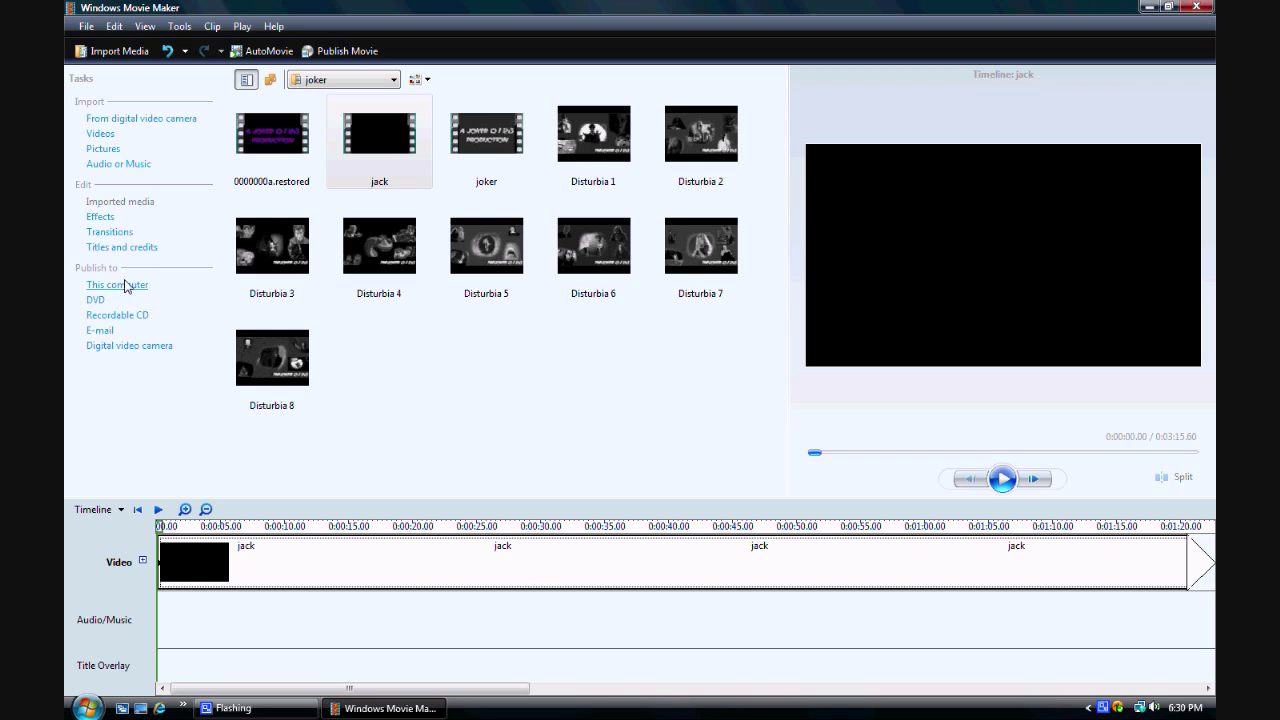
click(117, 286)
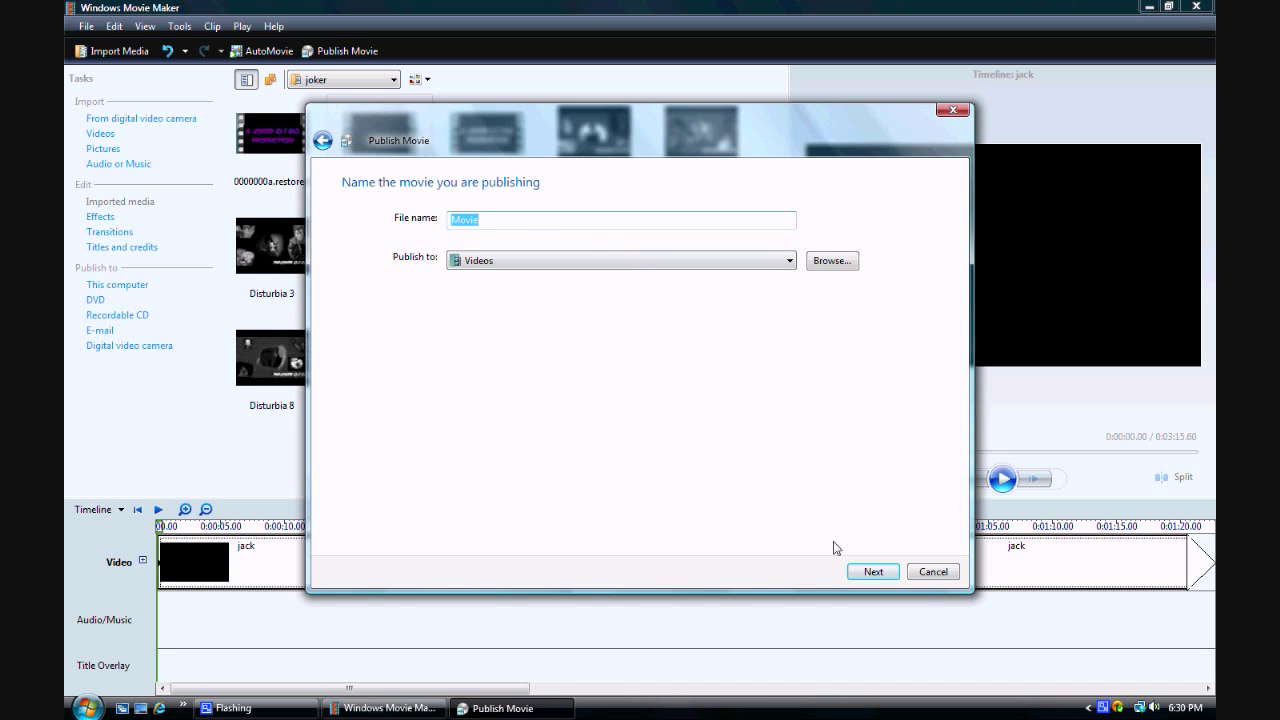
- Keep Videos as the save location for Movie and advance to the quality settings
click(596, 262)
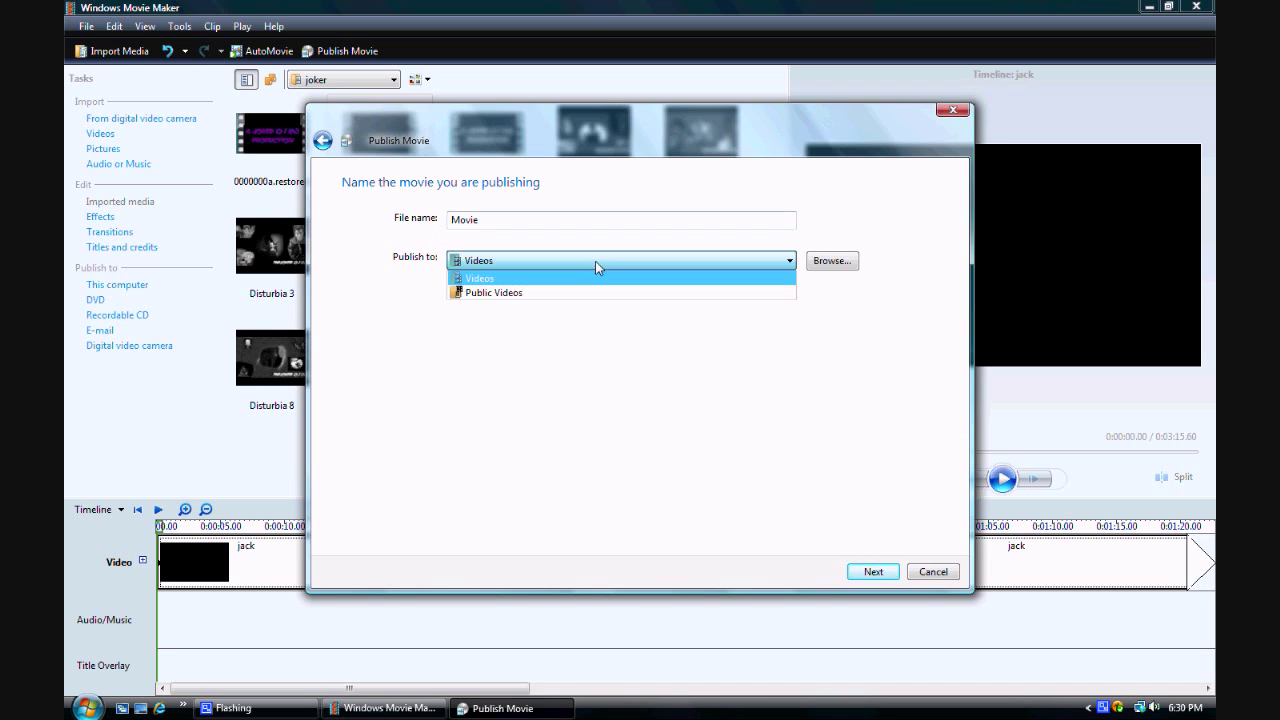
click(595, 262)
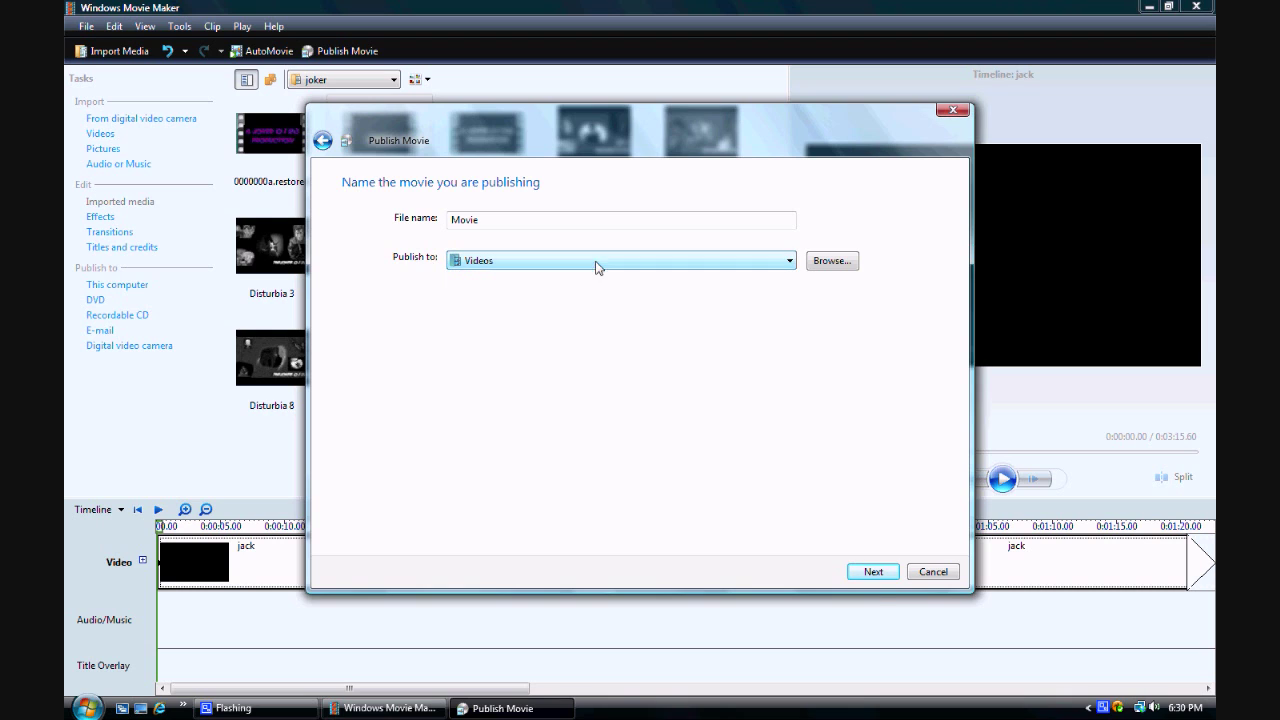
click(874, 572)
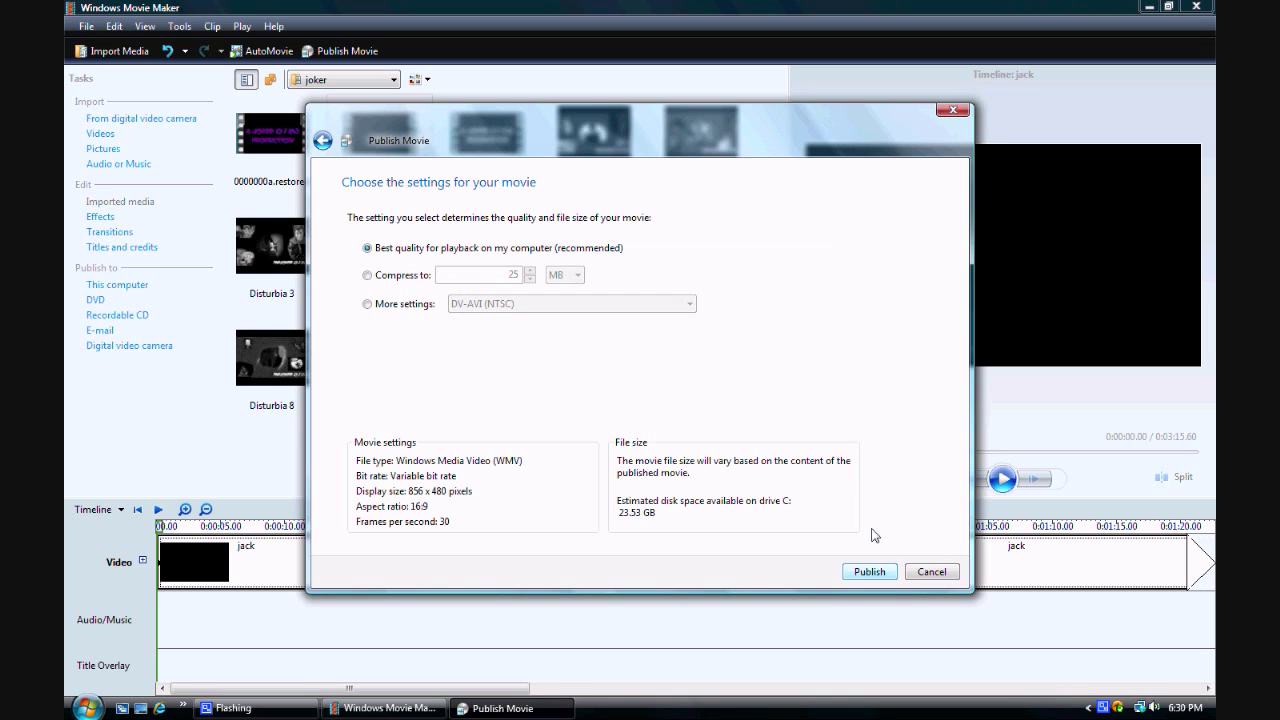
- Review the More settings profiles, including HD 720p and 1080p, then cancel publishing and exit Movie Maker
click(378, 308)
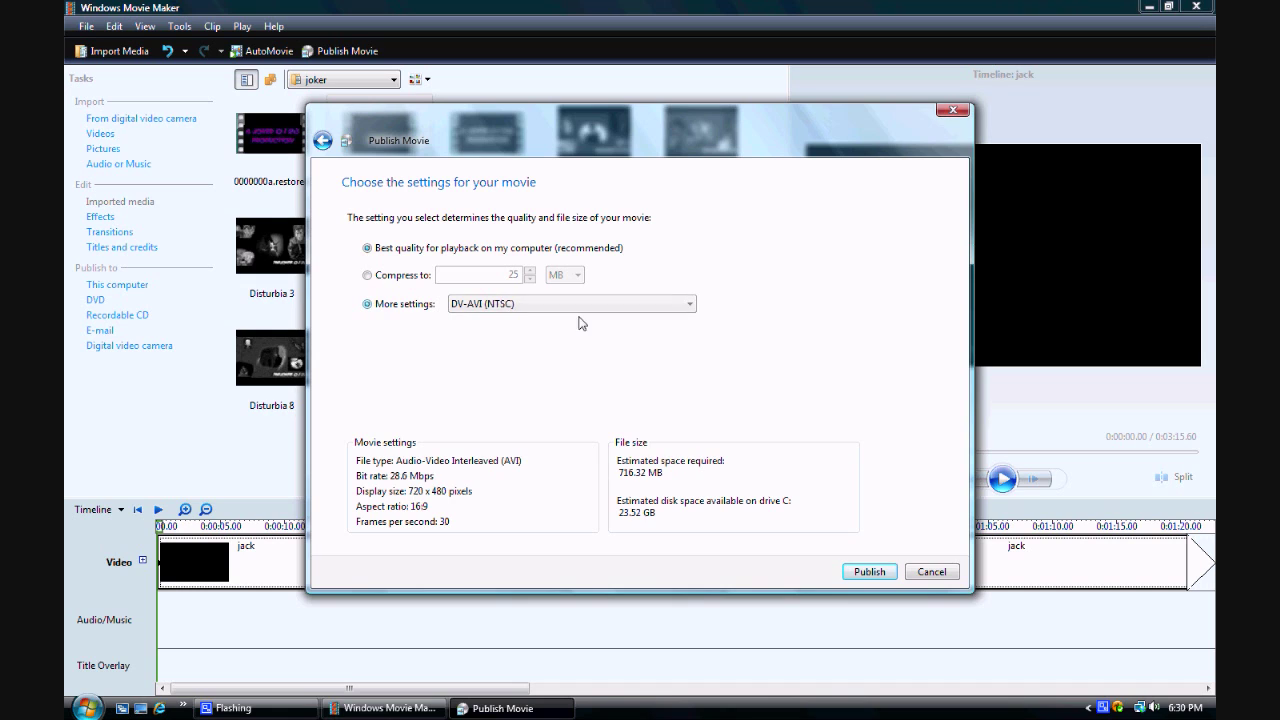
click(689, 304)
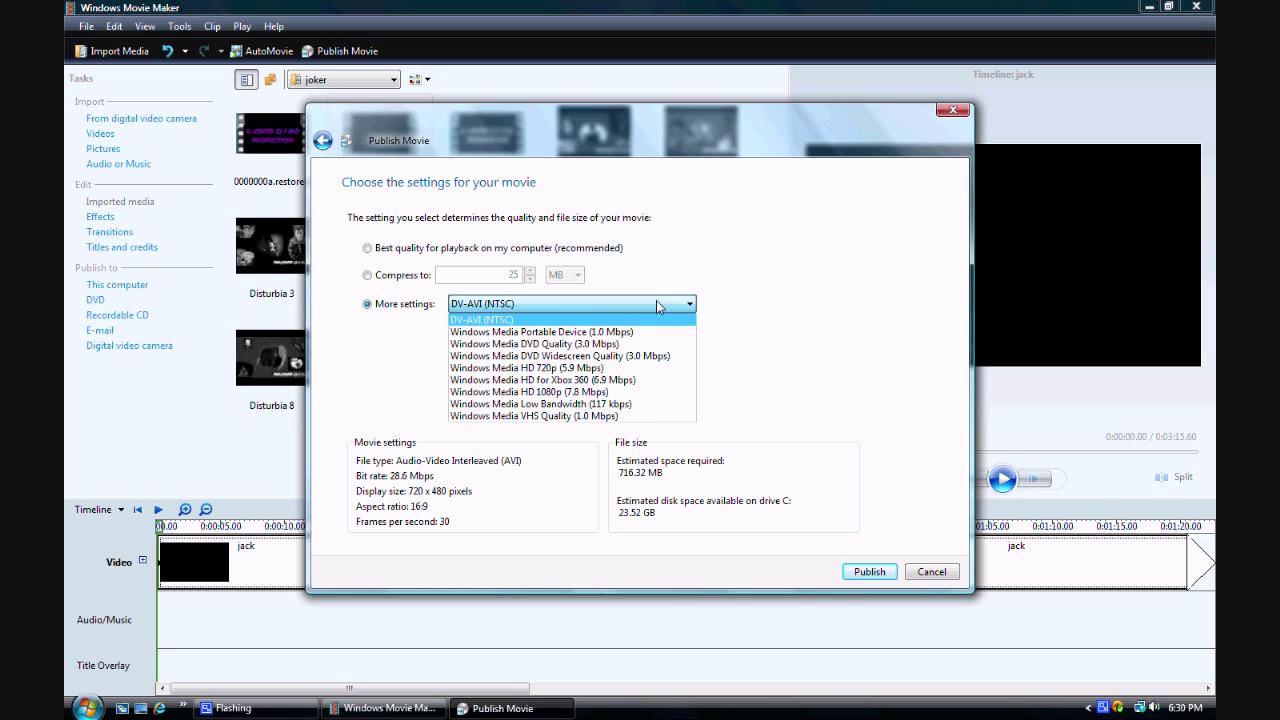
click(928, 576)
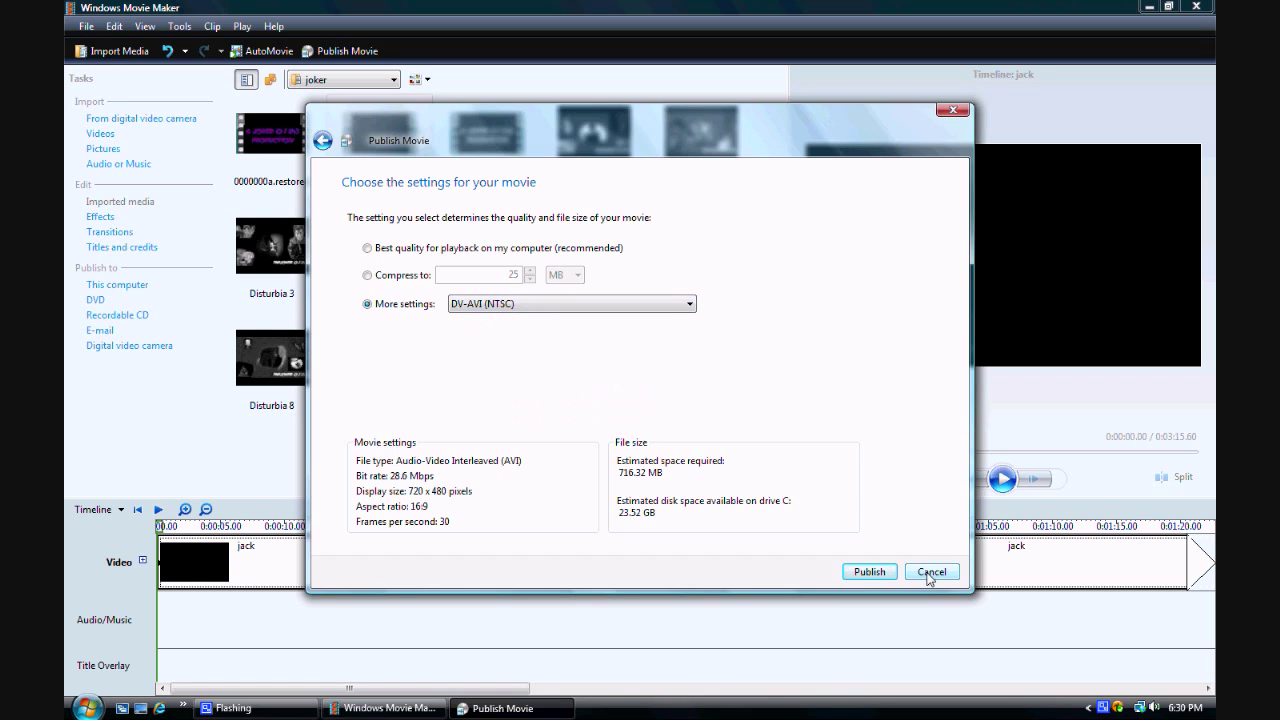
click(952, 112)
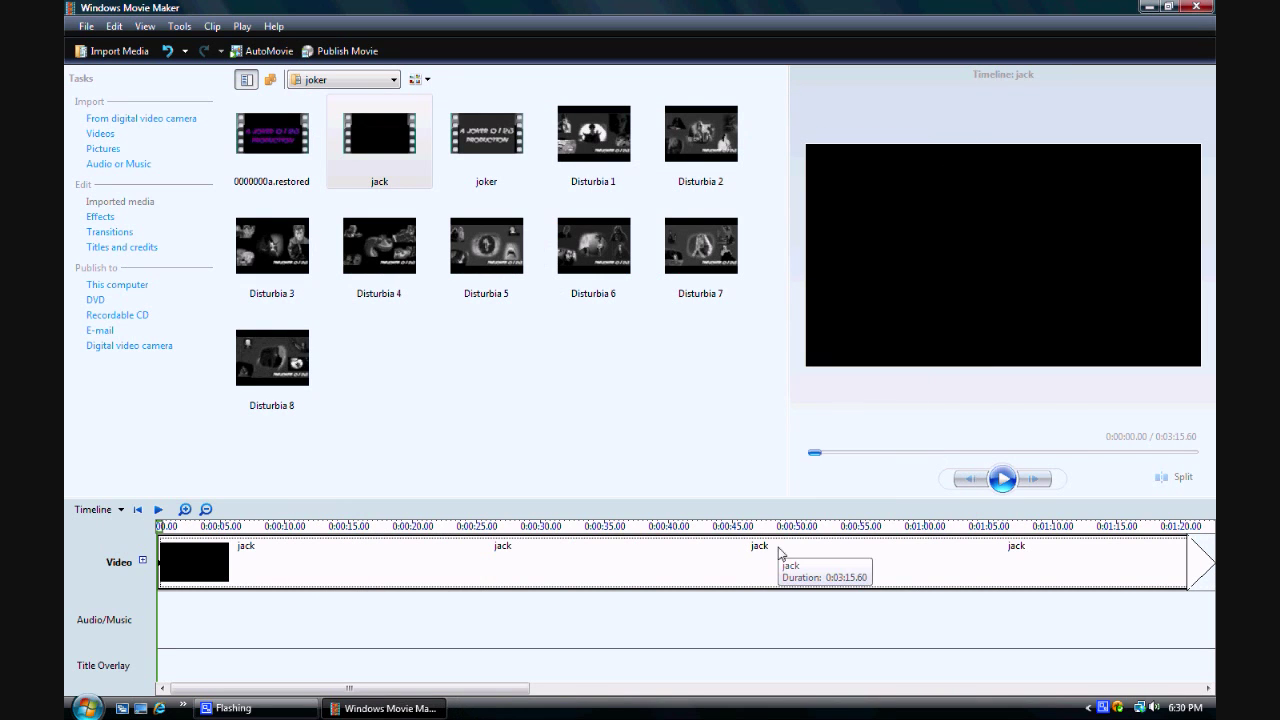
click(1196, 6)
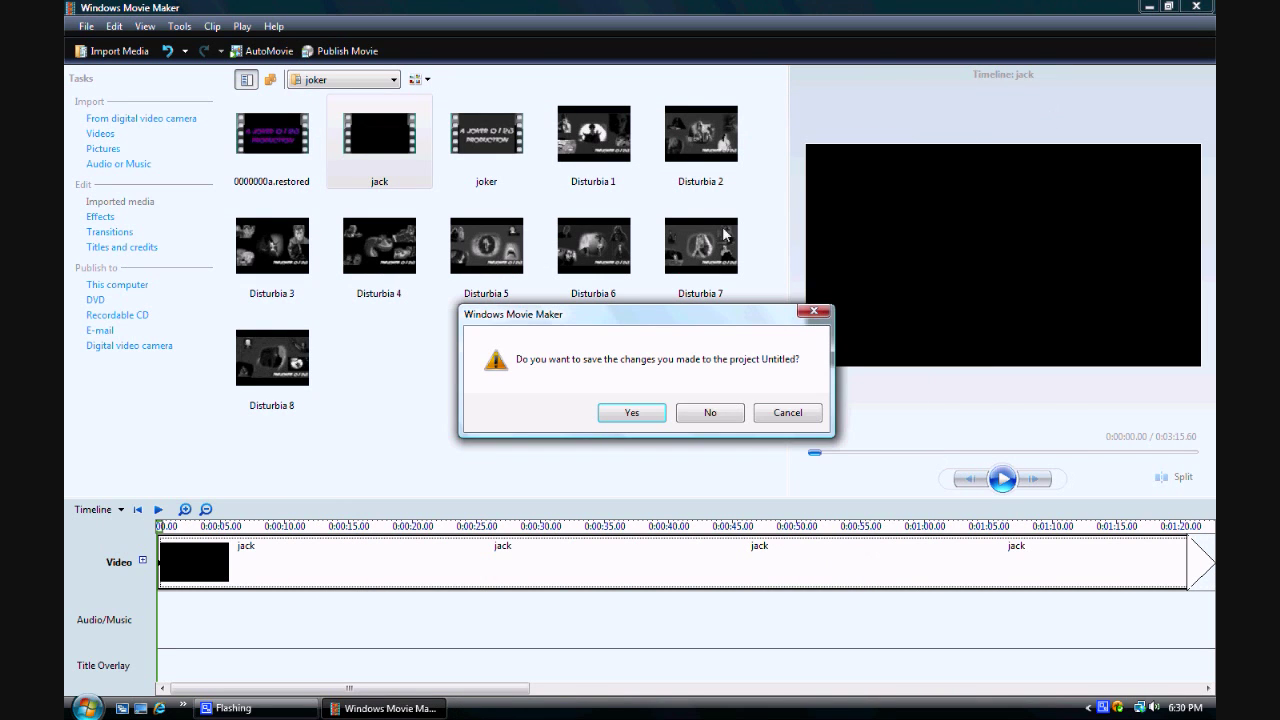
- Discard the Untitled project and launch Google Chrome maximized on the New Tab page
click(714, 412)
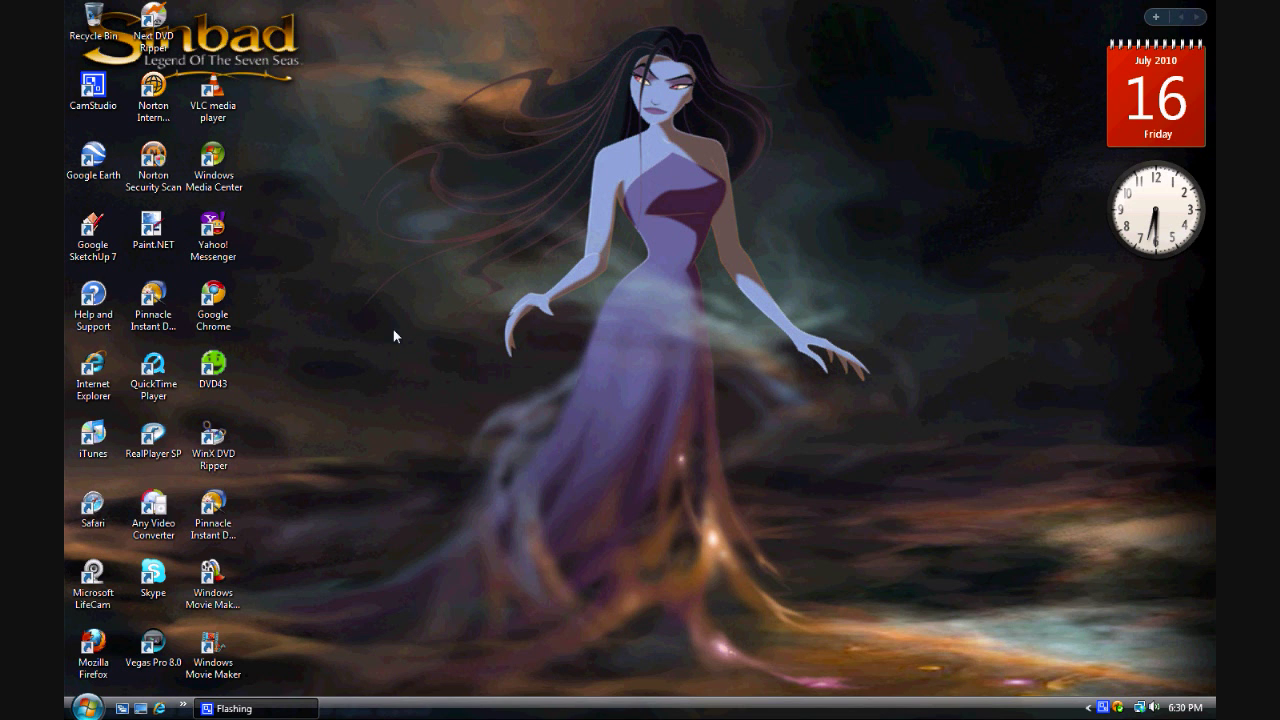
click(185, 707)
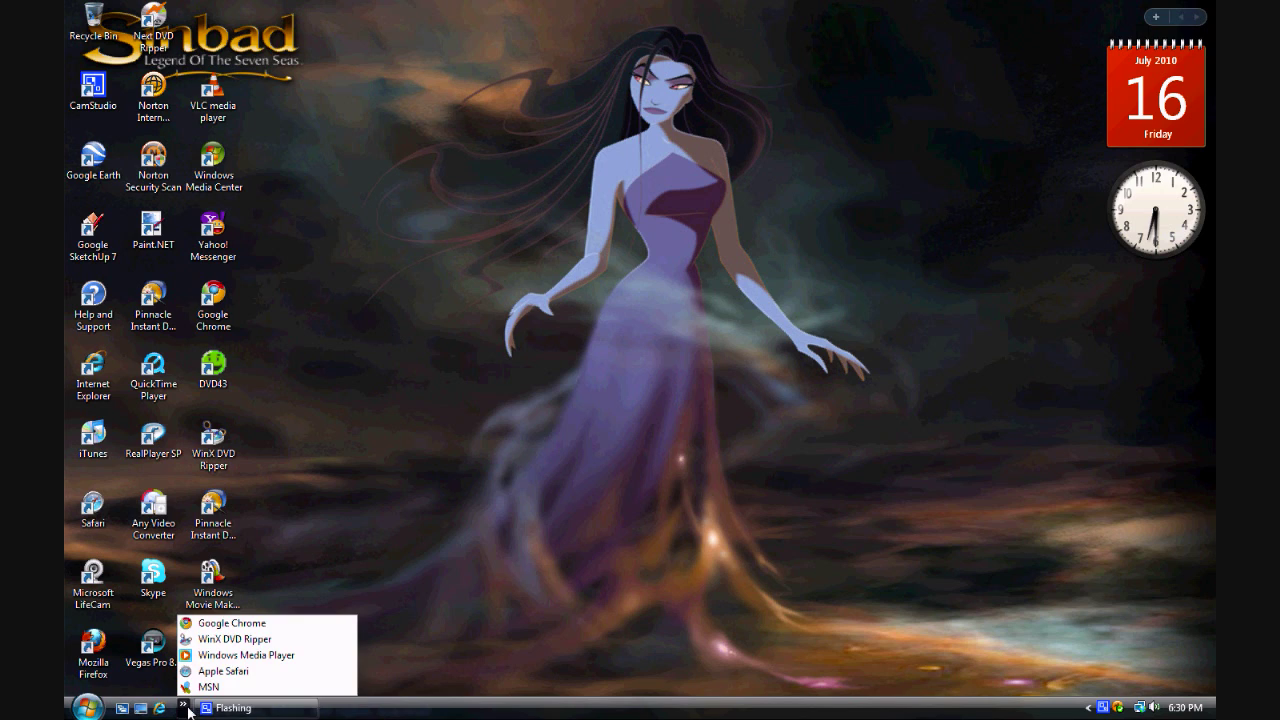
click(226, 624)
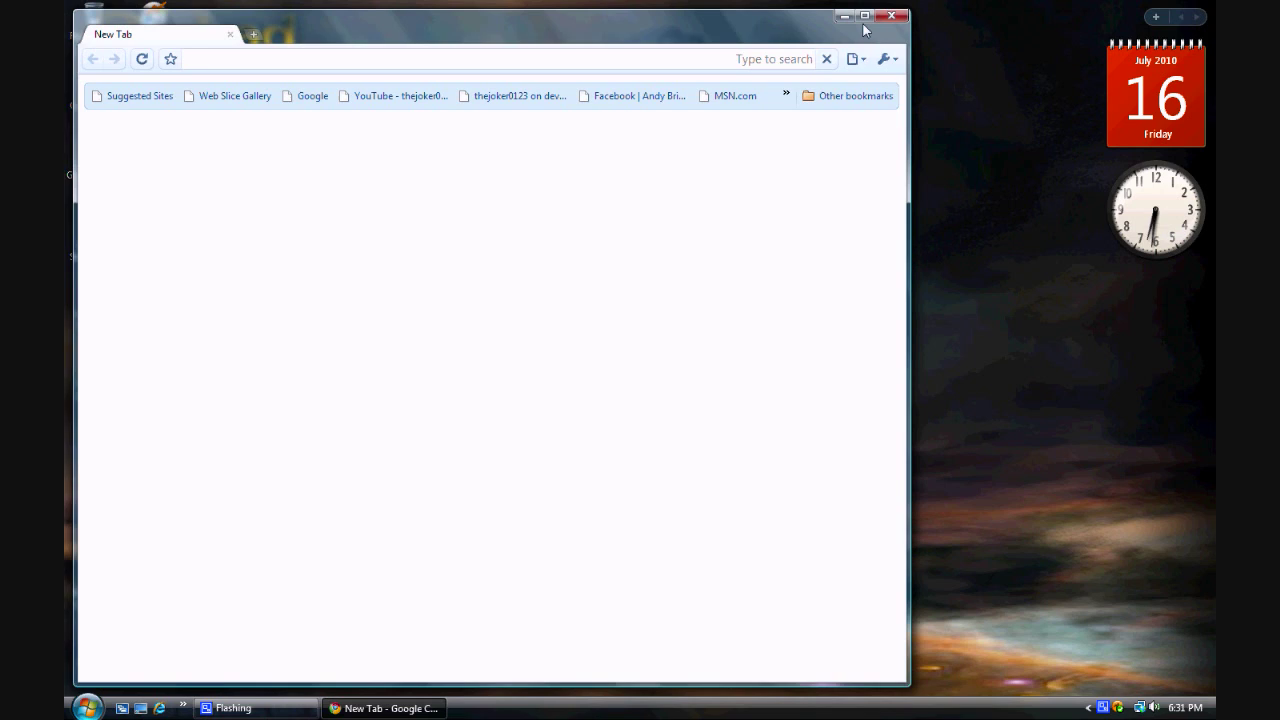
click(865, 16)
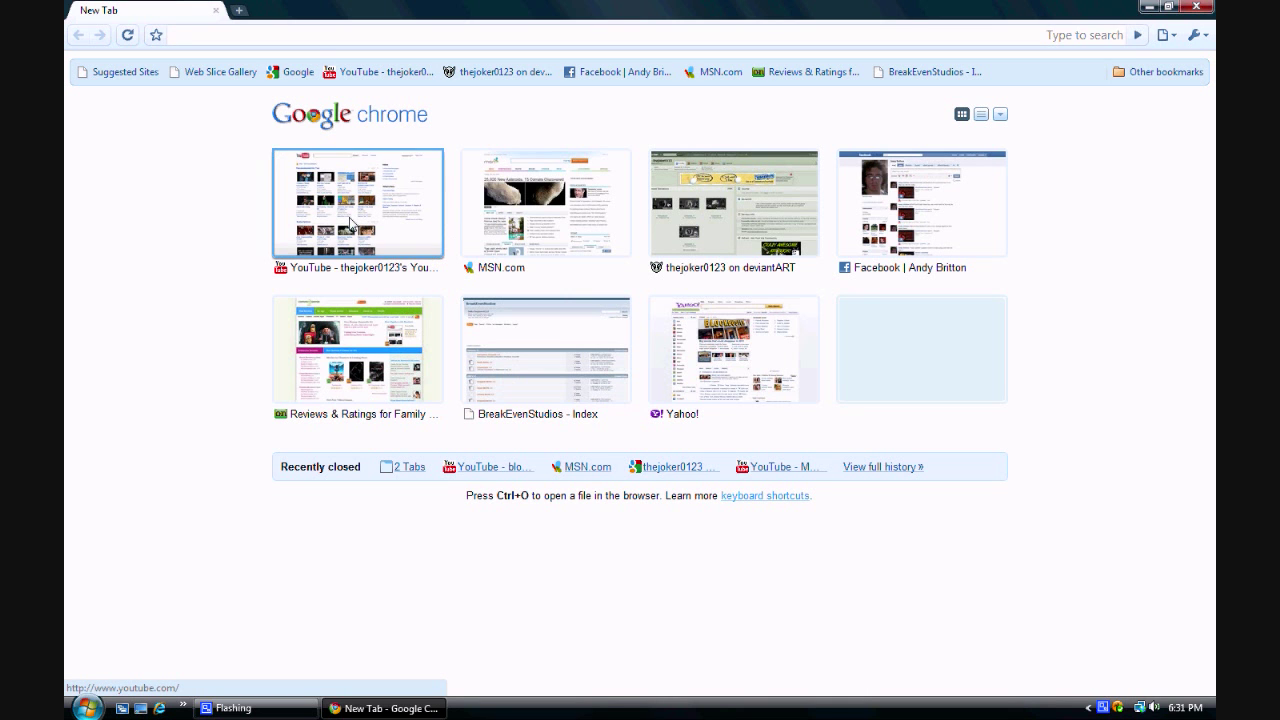
- From the YouTube thumbnail, go to the Upload page and choose Try now for Advanced Video Upload
click(374, 216)
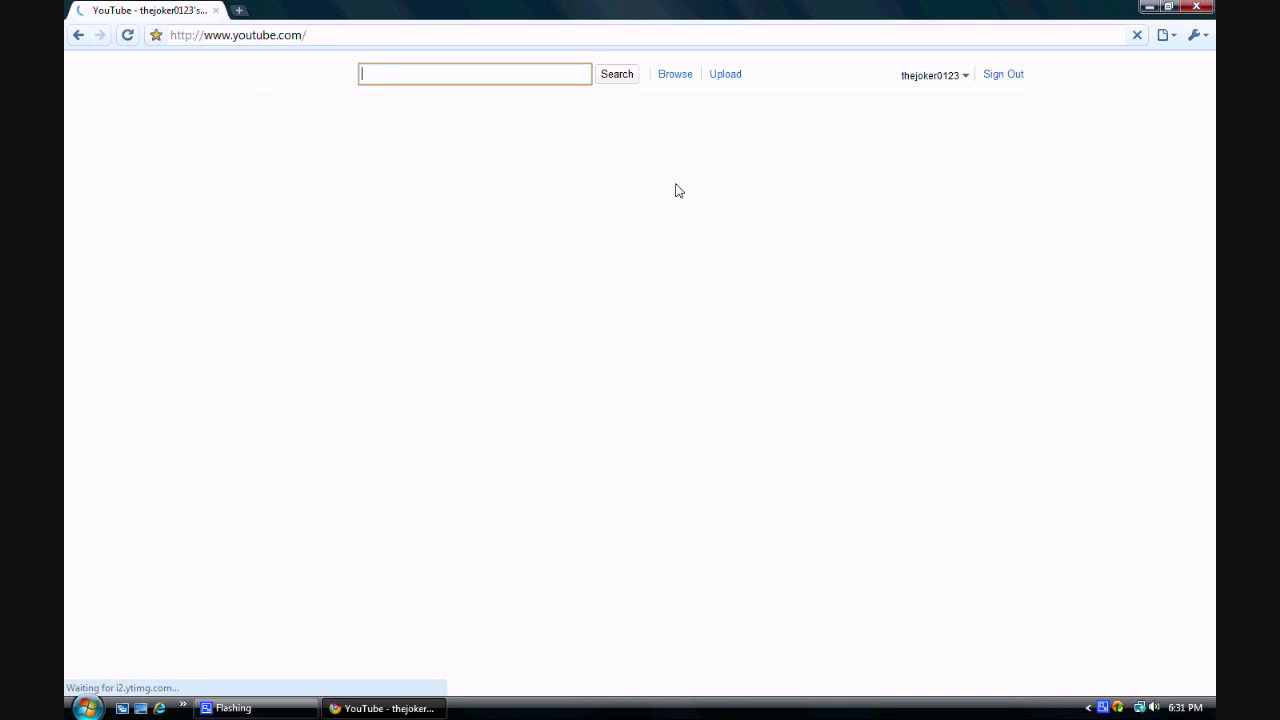
click(720, 76)
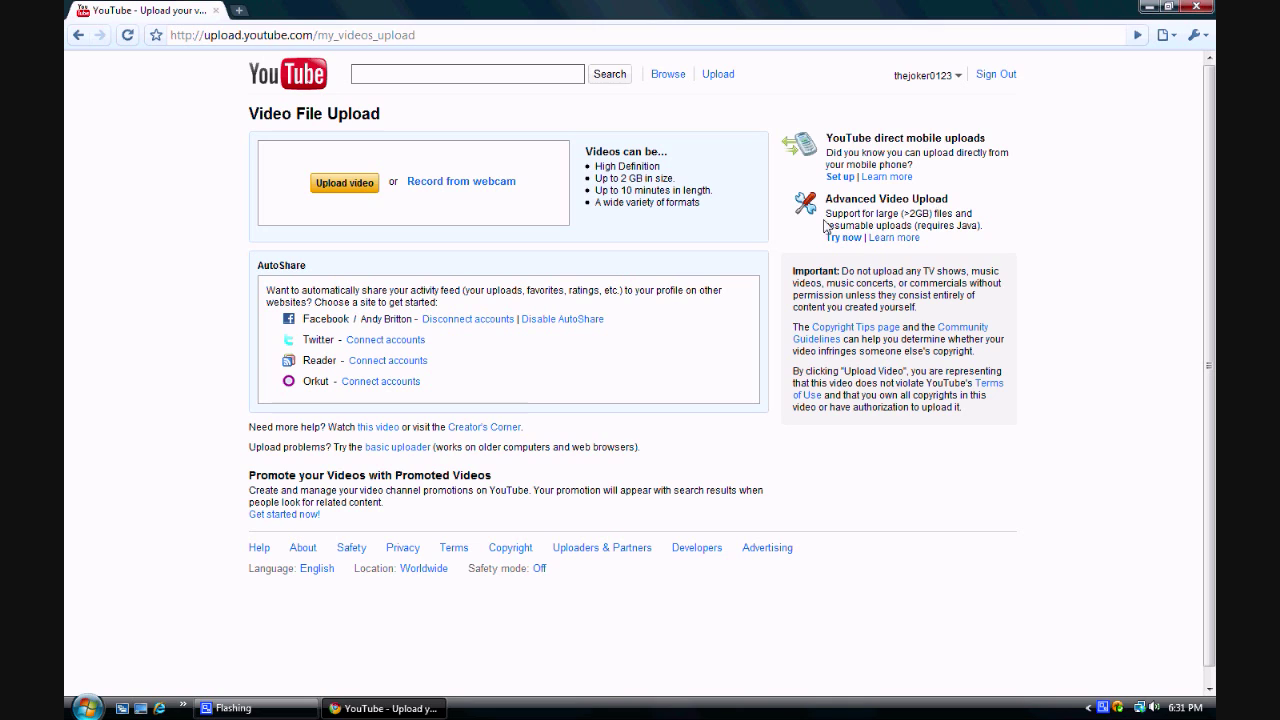
click(843, 239)
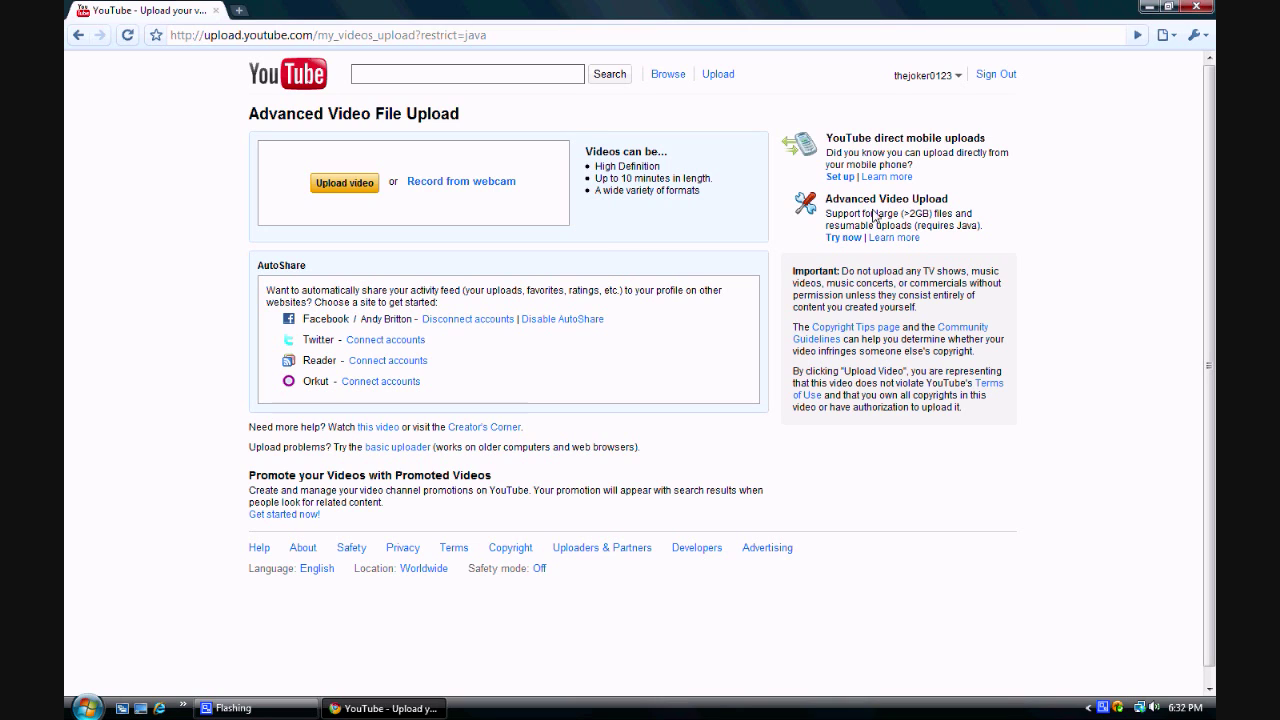
- Reveal the hidden notification-area icons in the taskbar
click(1088, 707)
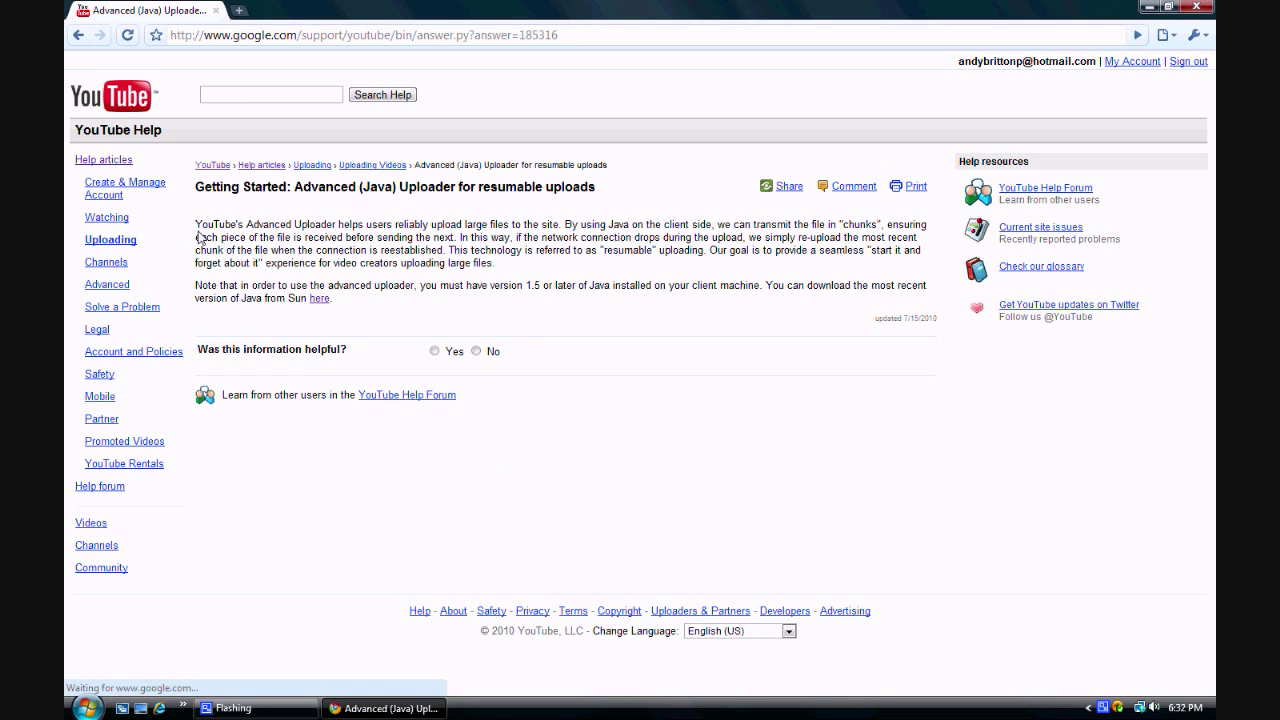
scroll(196, 270, down, 1)
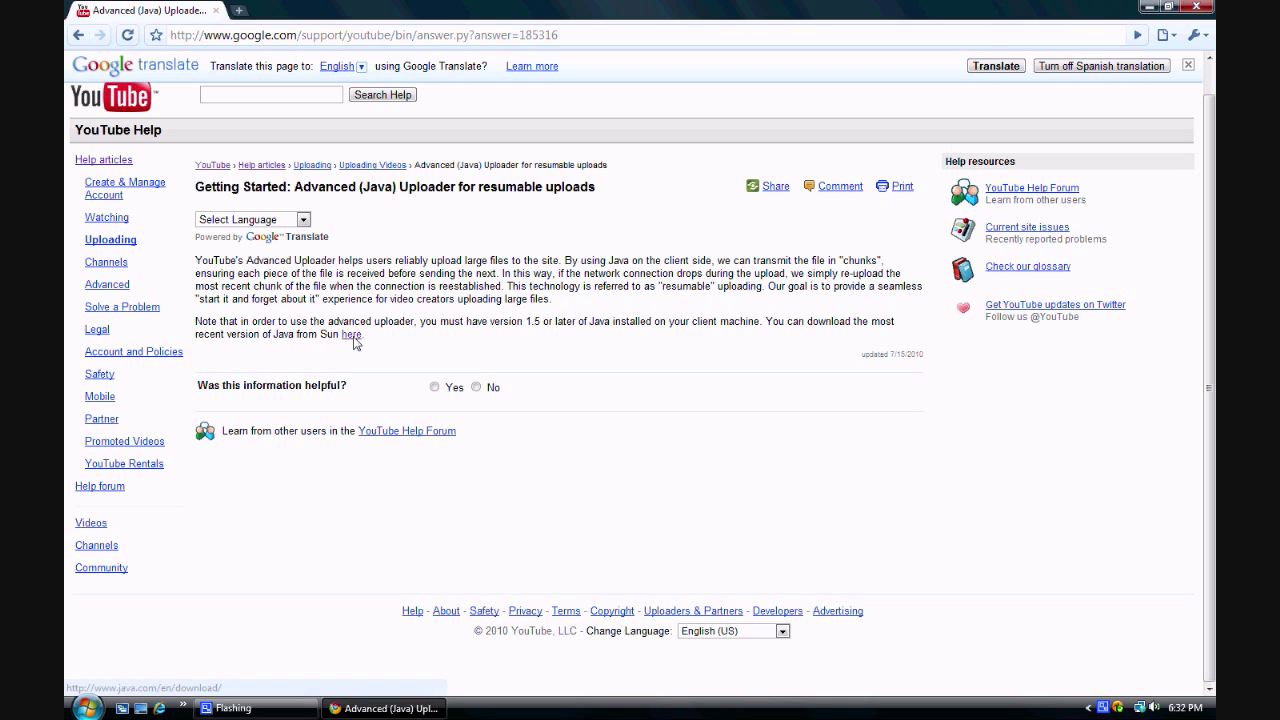
click(79, 36)
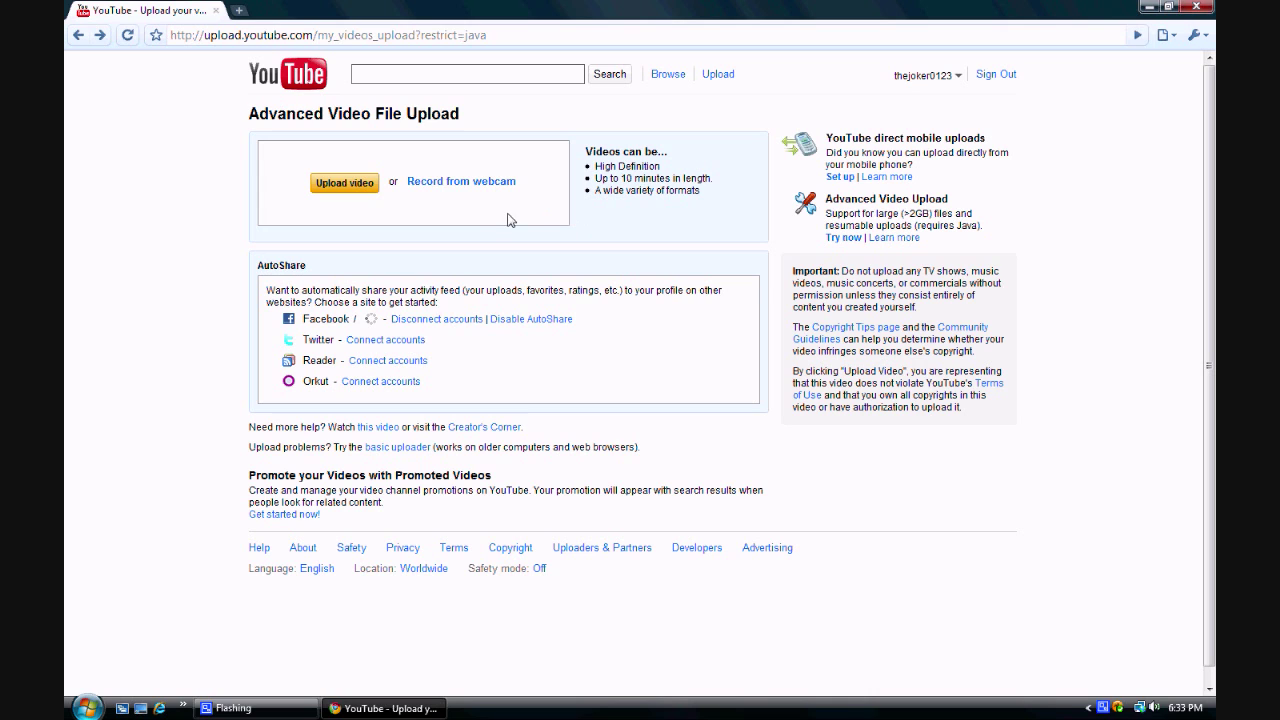
click(1196, 7)
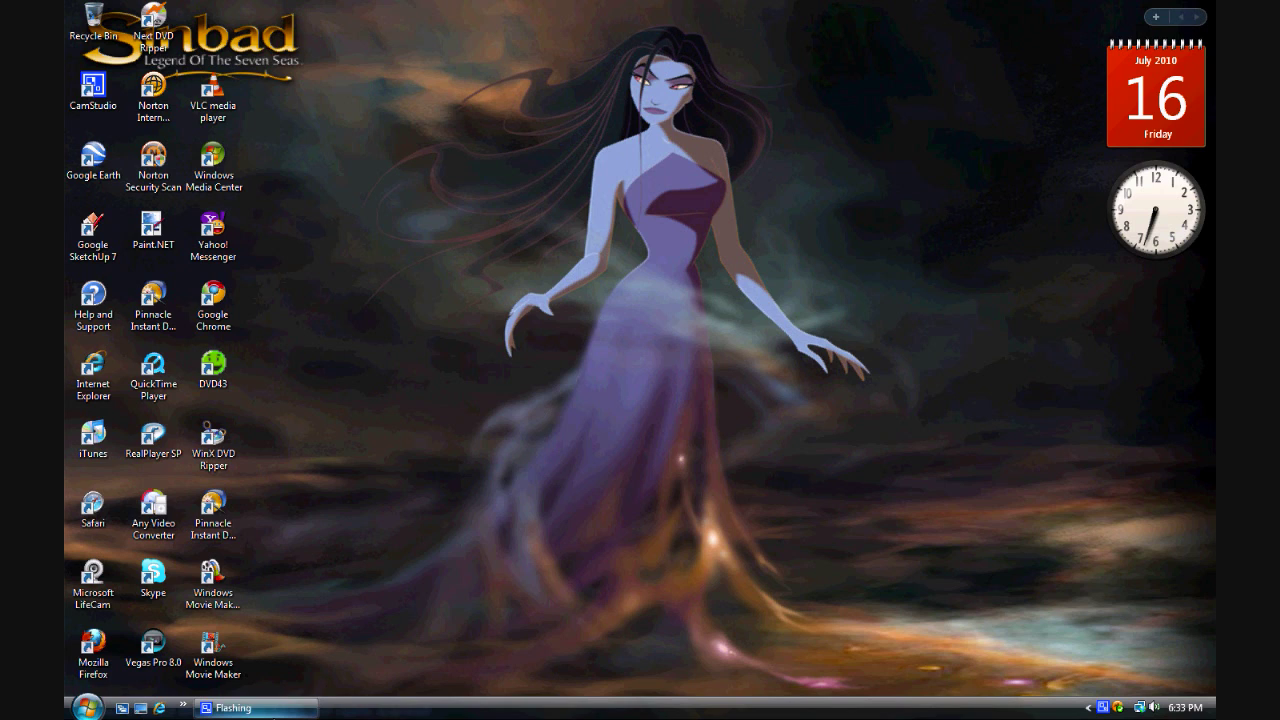
- Bring the CamStudio recorder window up from the tray and move it toward the screen centre
mouse_move(275, 716)
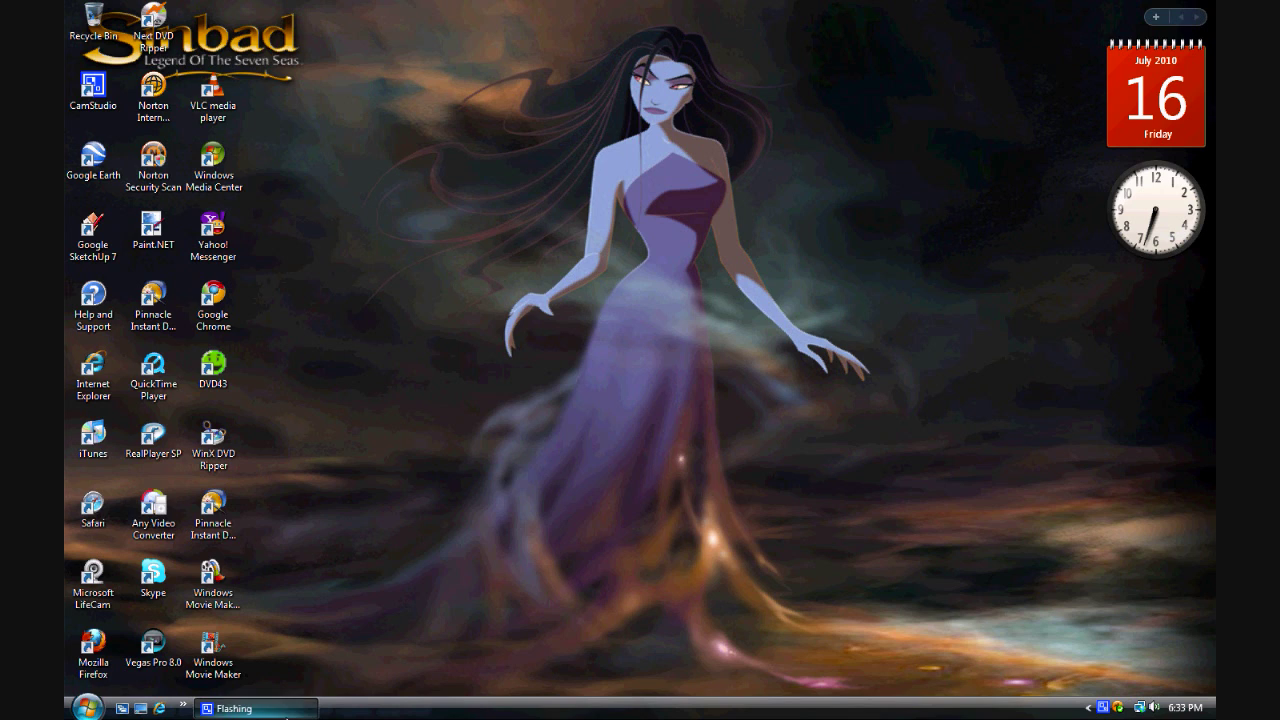
click(1102, 707)
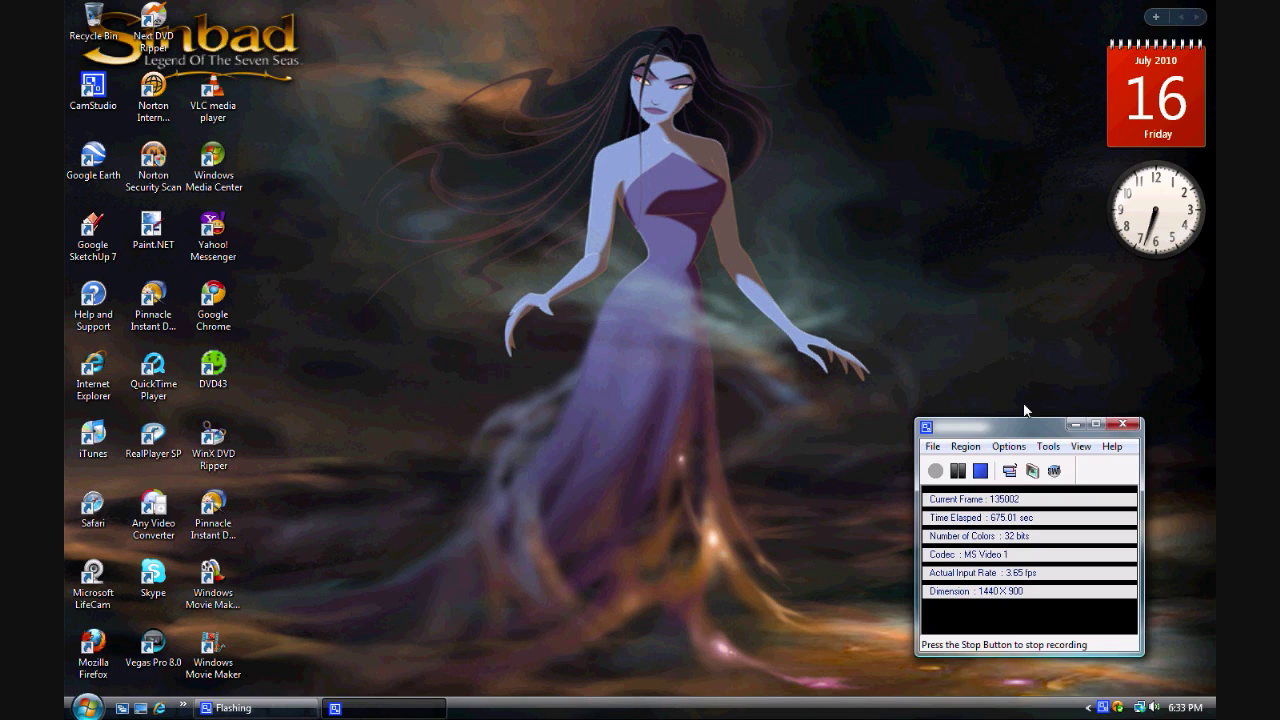
drag(1037, 421, 988, 266)
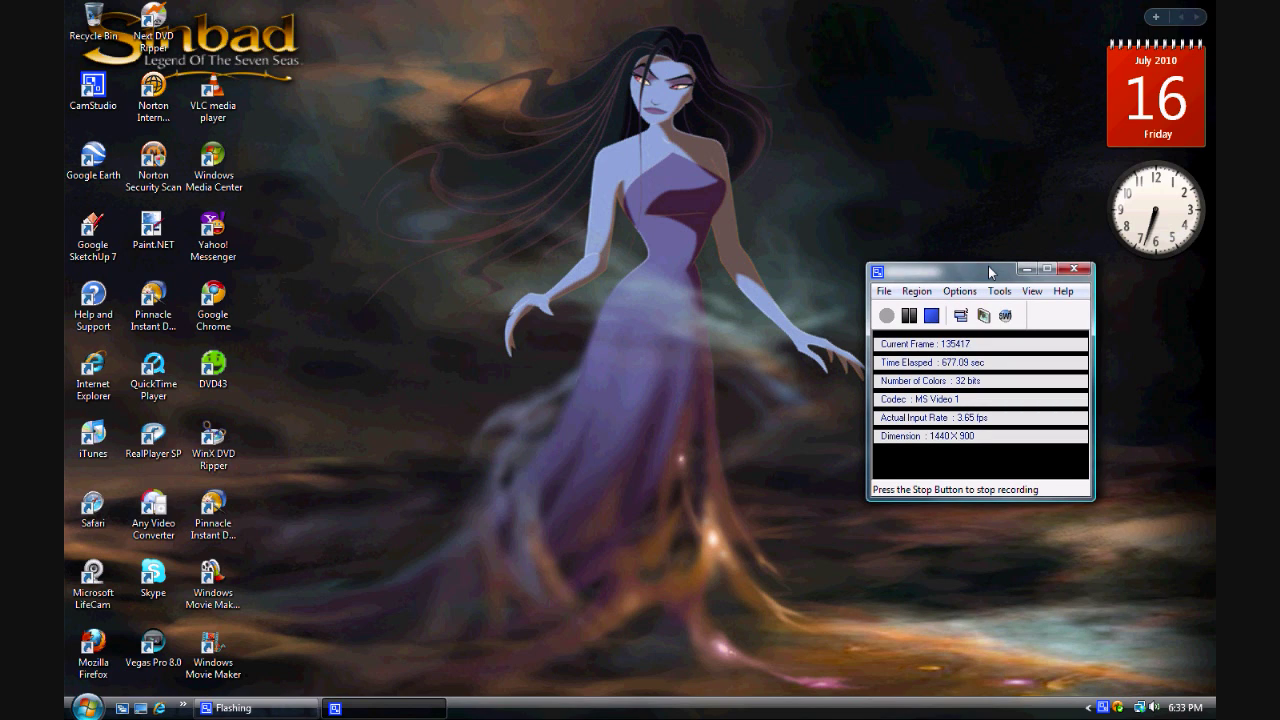